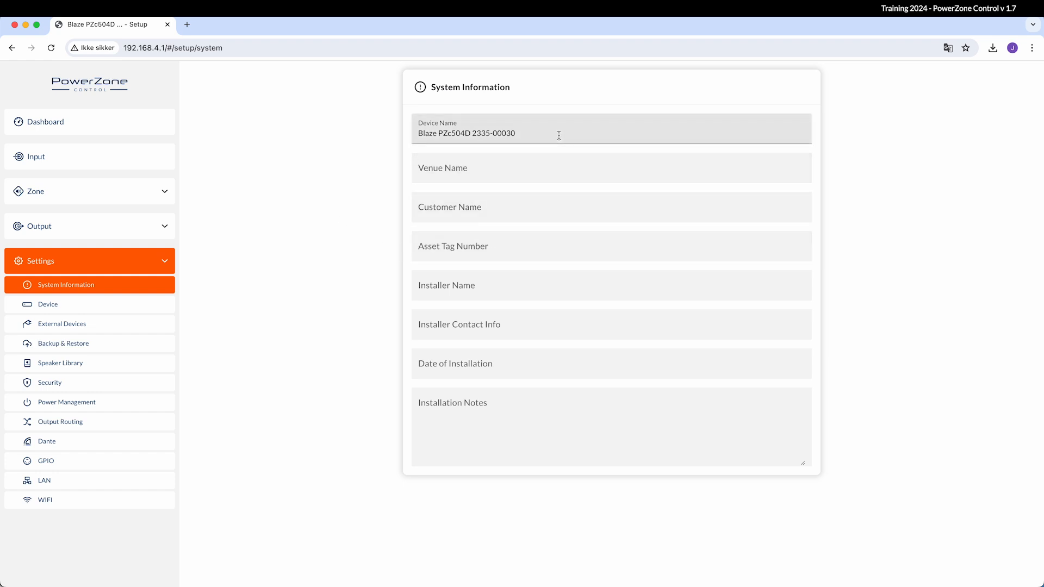
# Replace the amplifier's device name with 'Classroom 1A'
pyautogui.moveTo(555, 136); pyautogui.dragTo(410, 137)
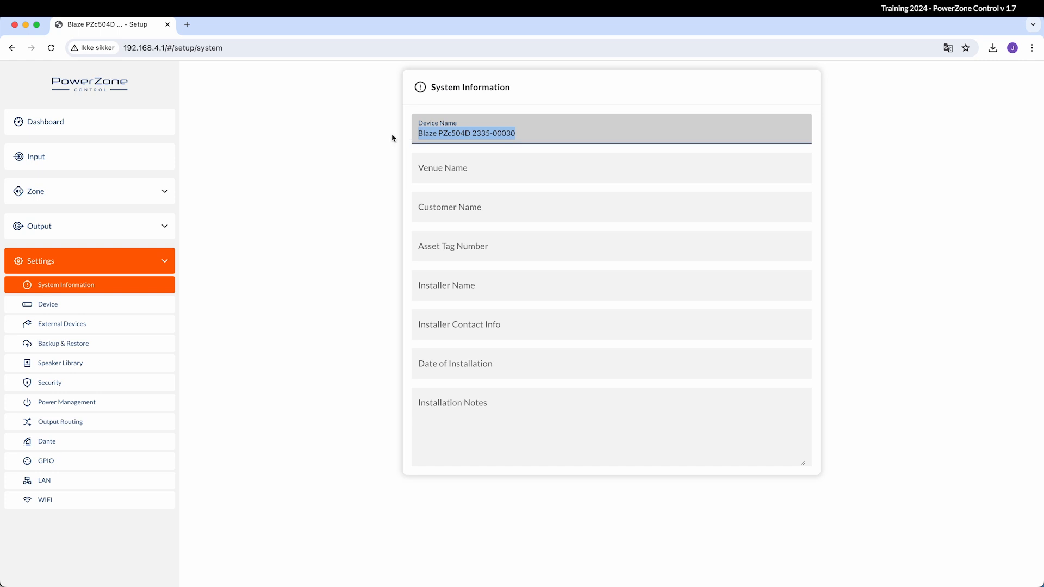
pyautogui.write('Class')
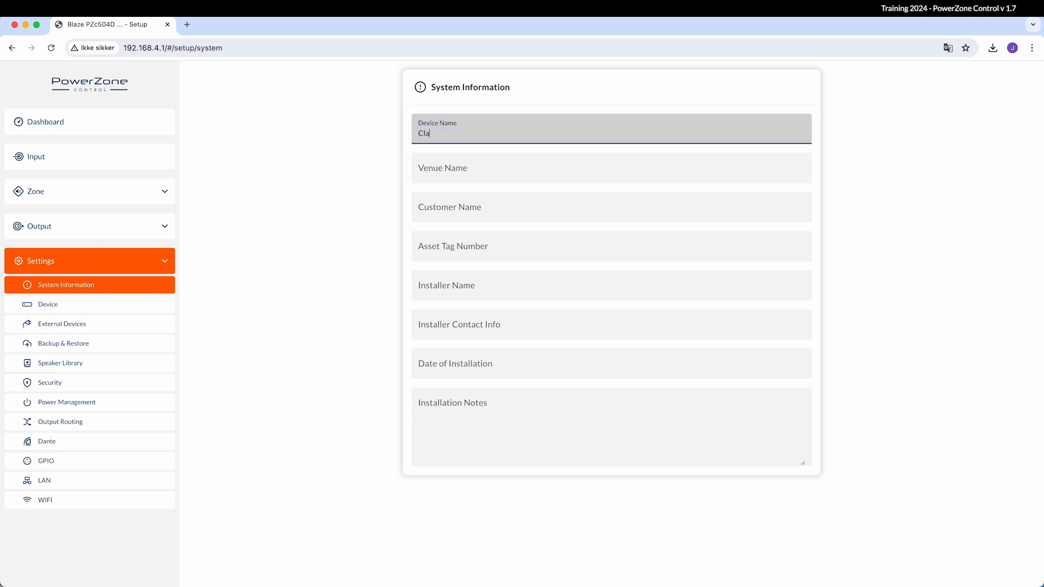
pyautogui.write('room 1A')
pyautogui.press('Return')
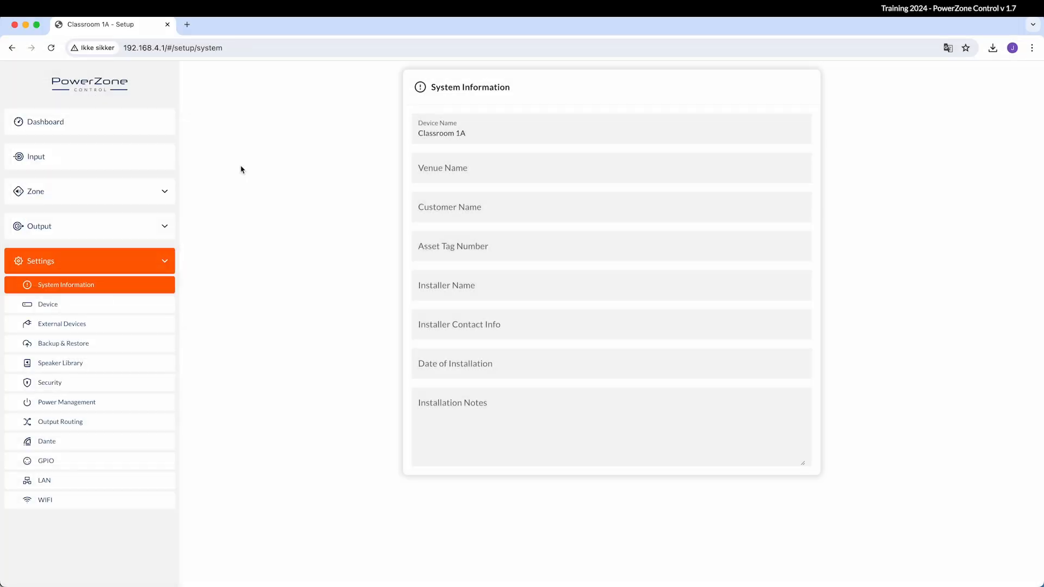
# Open Device Information and make the amplifier identify itself with FIND ME
pyautogui.click(166, 305)
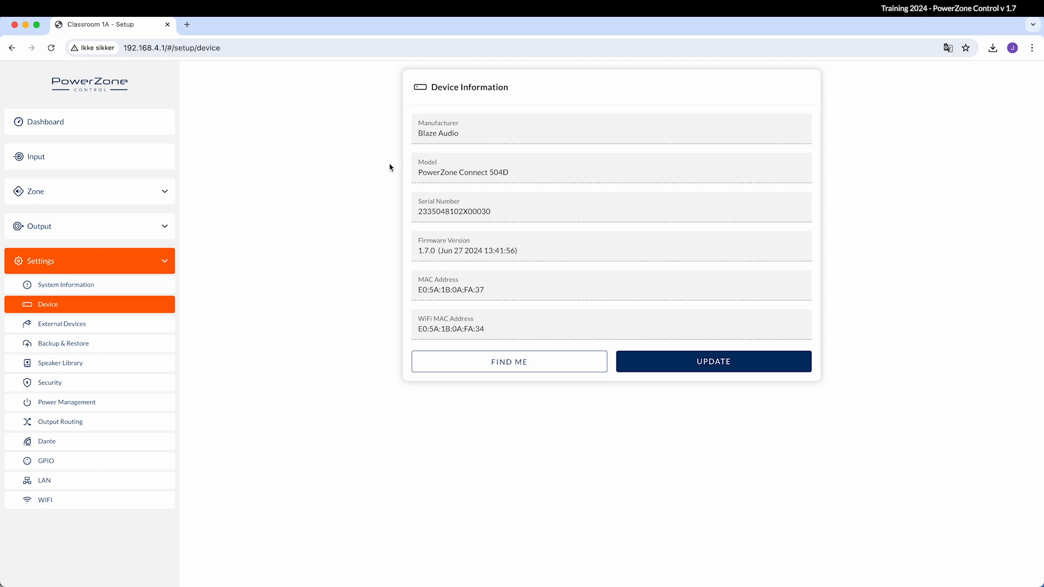
pyautogui.click(482, 366)
# Start a firmware update with a chosen file, cancel it, and go to External Devices
pyautogui.click(629, 366)
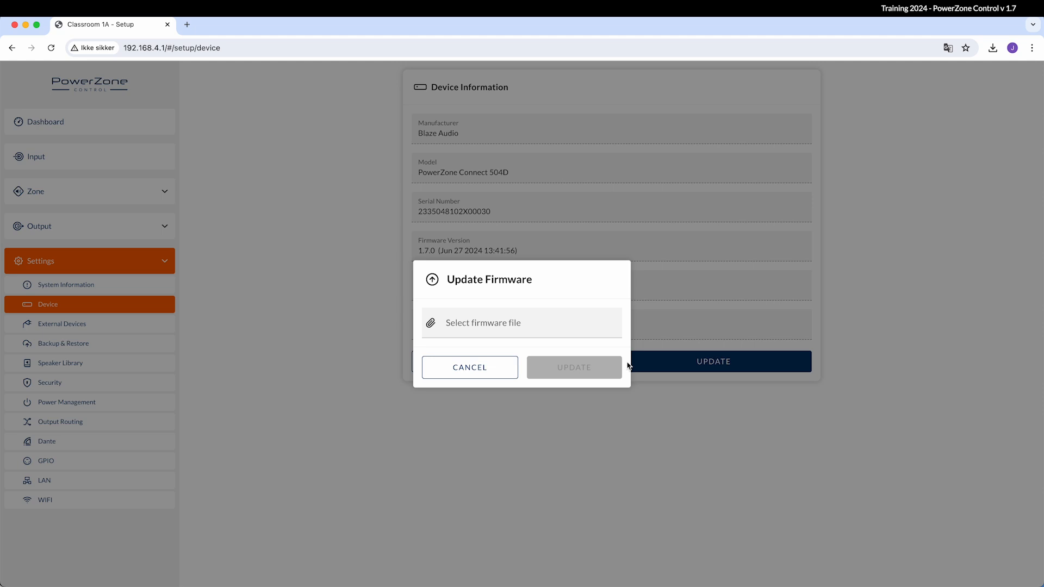
pyautogui.click(564, 335)
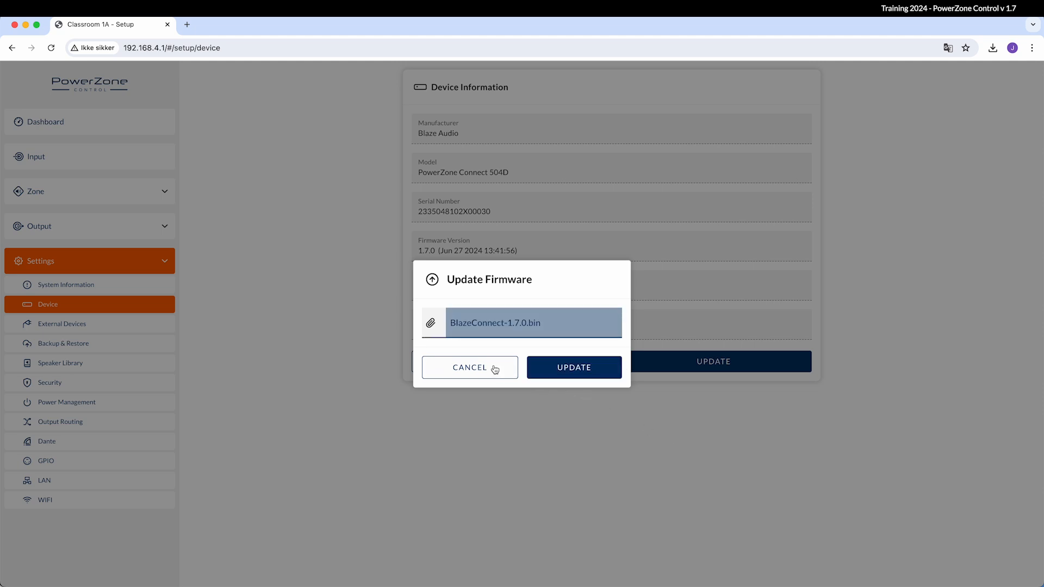
pyautogui.click(495, 370)
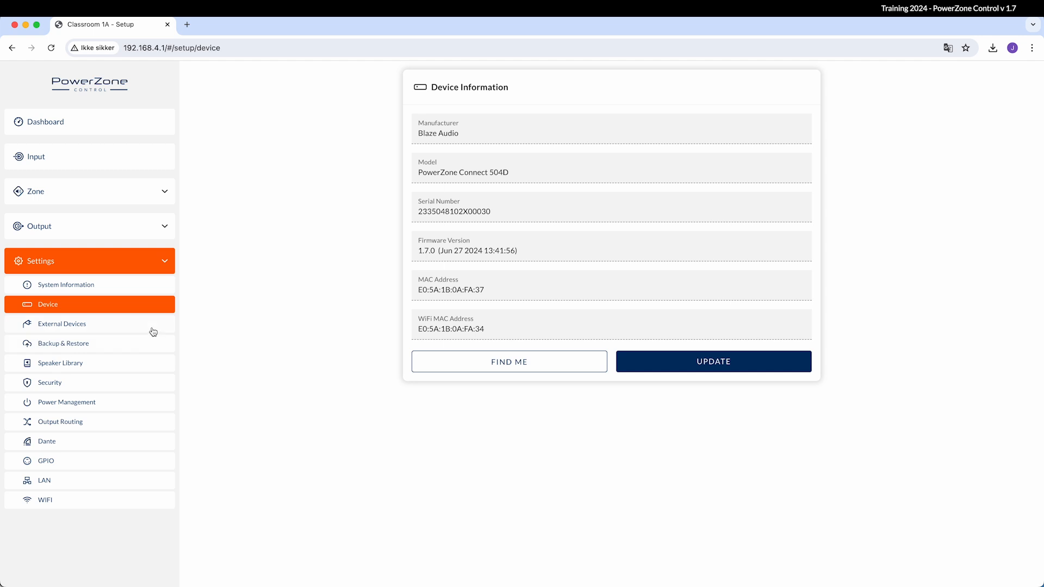
pyautogui.click(152, 327)
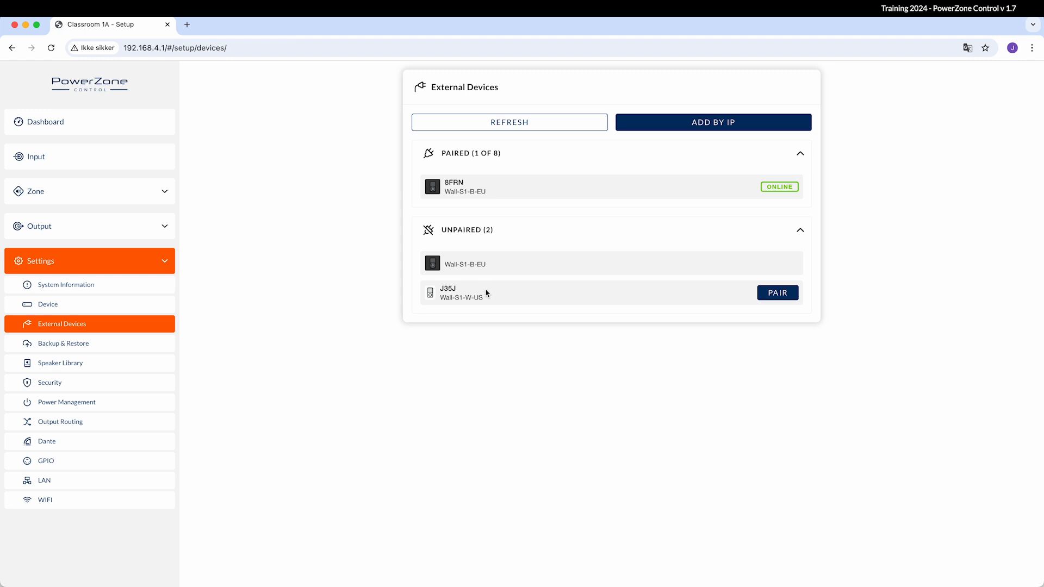
# Pair wall panel J35J and refresh the external devices list
pyautogui.click(774, 294)
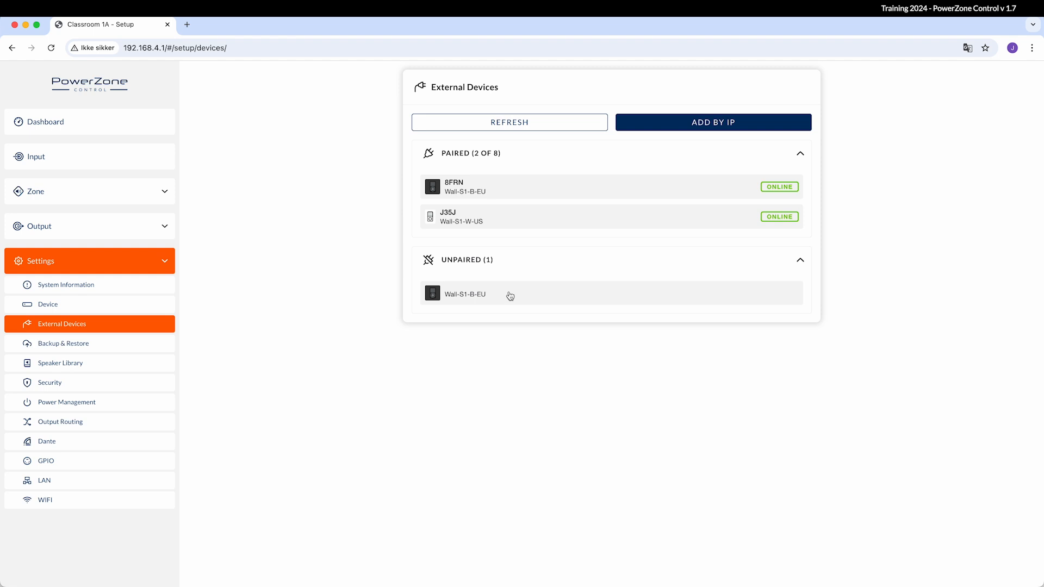
pyautogui.click(558, 130)
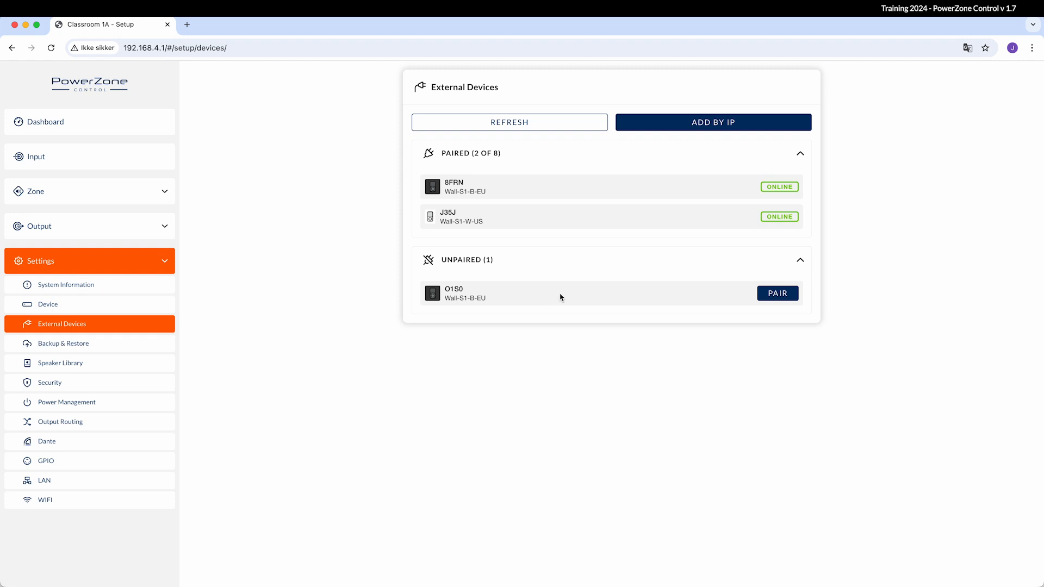
# Pair wall panel O1S0 so no external devices remain unpaired
pyautogui.click(774, 300)
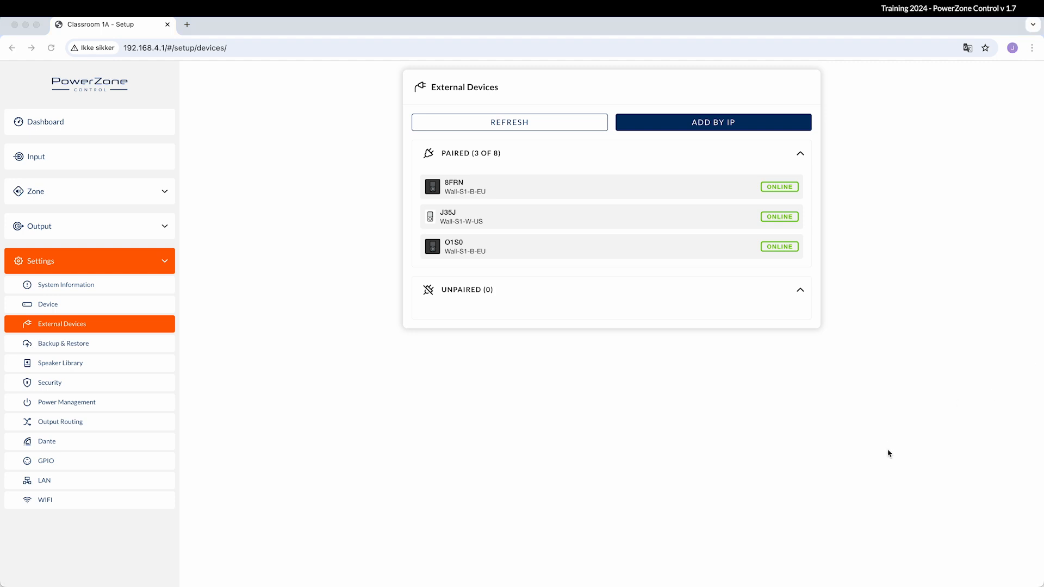
# From Backup & Restore, confirm a device restart and cancel a factory reset
pyautogui.click(141, 344)
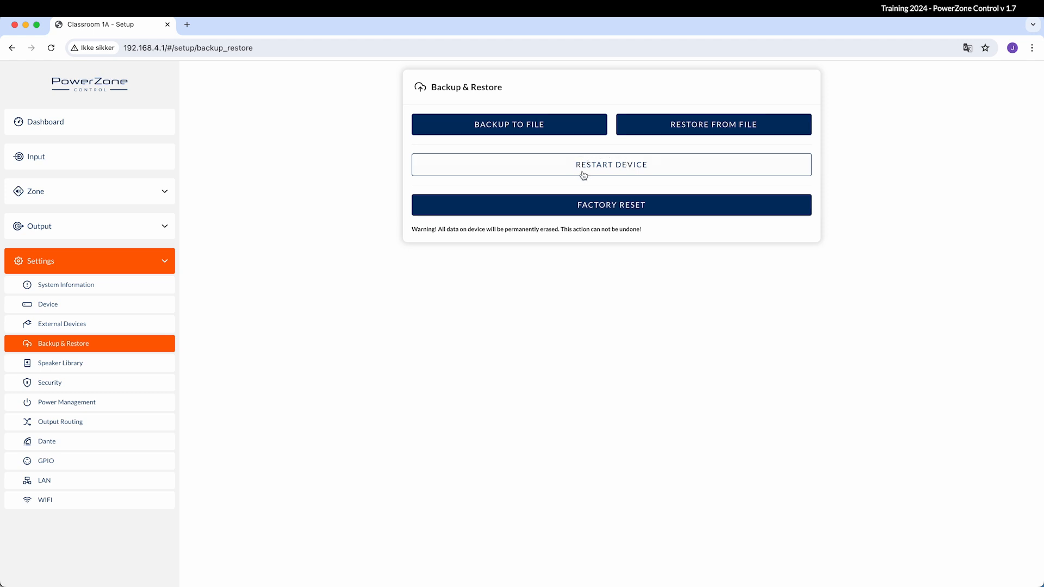
pyautogui.click(605, 174)
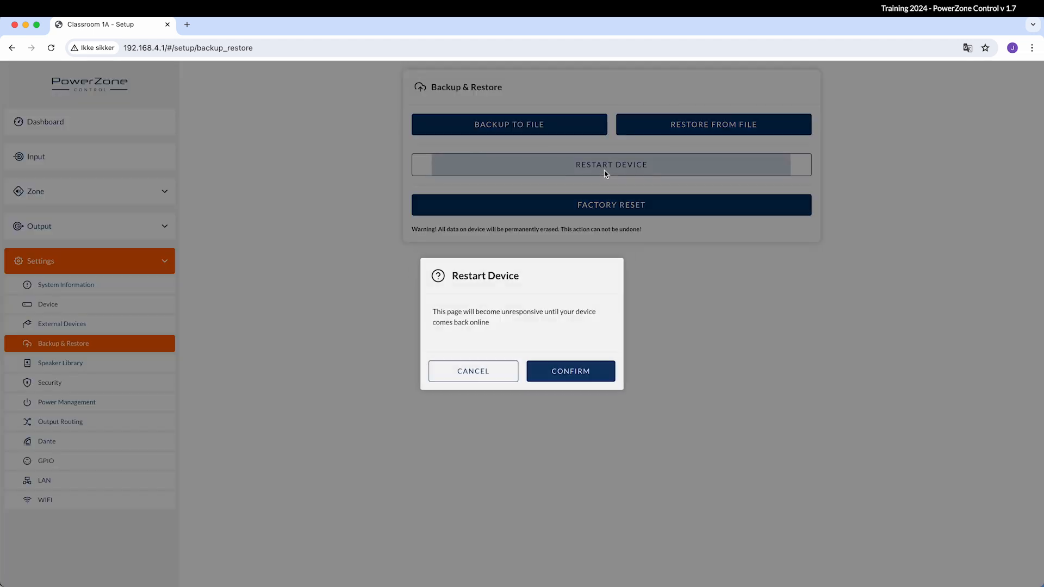
pyautogui.click(592, 374)
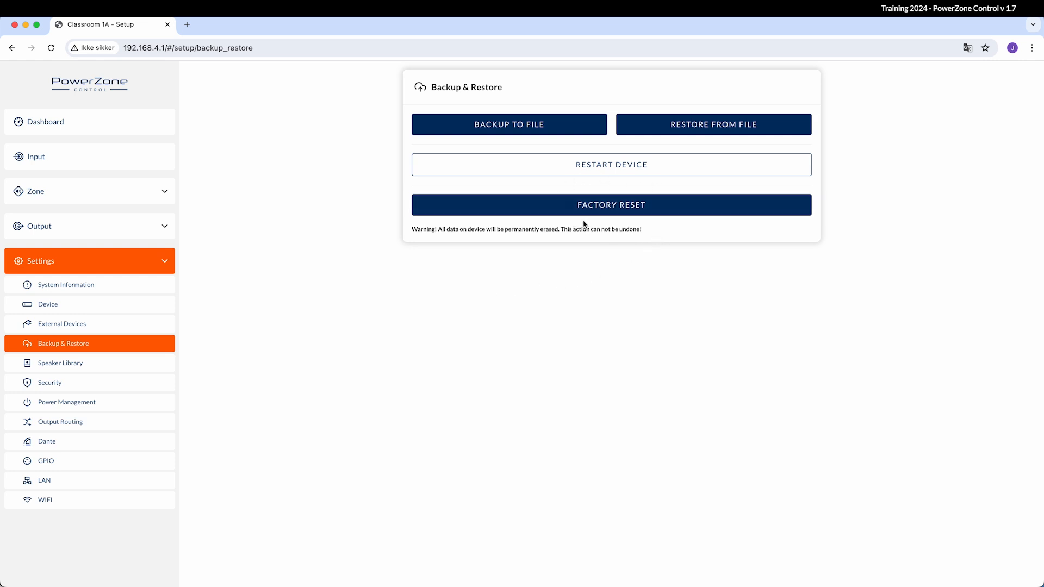
pyautogui.click(662, 210)
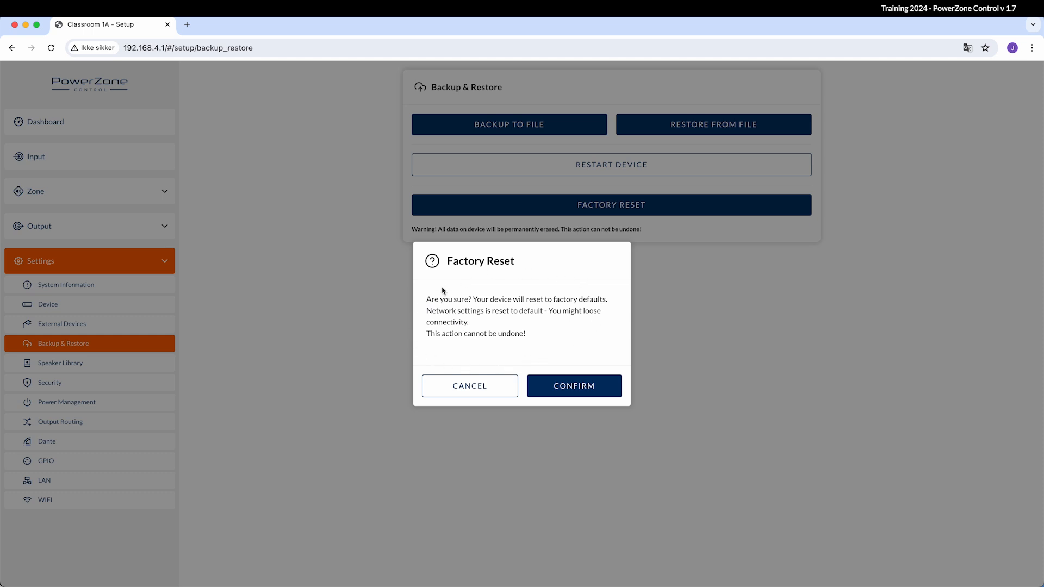
pyautogui.click(459, 387)
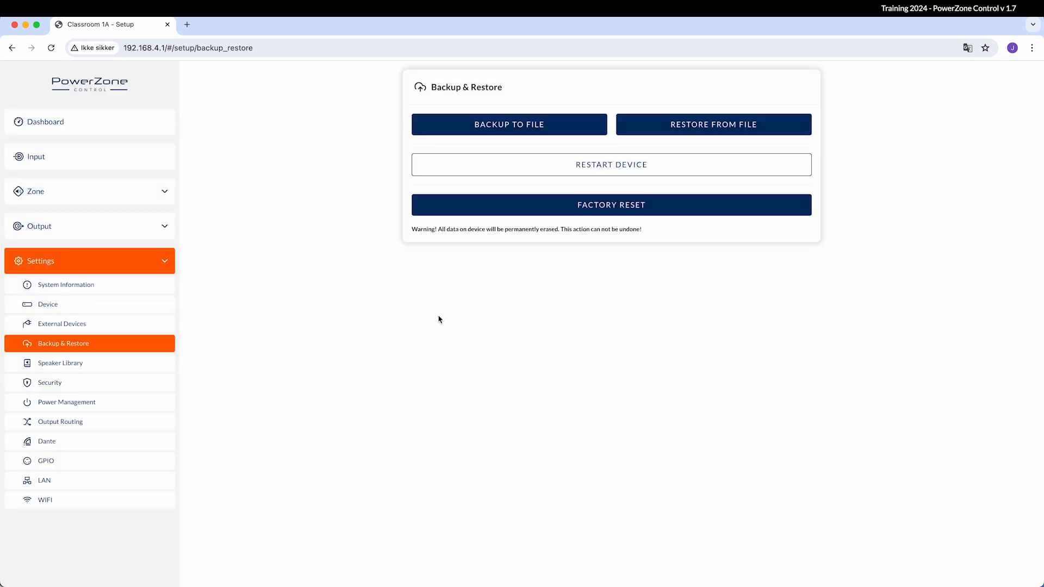
# Import and load the Café Speakers 1.2 speaker library
pyautogui.click(163, 365)
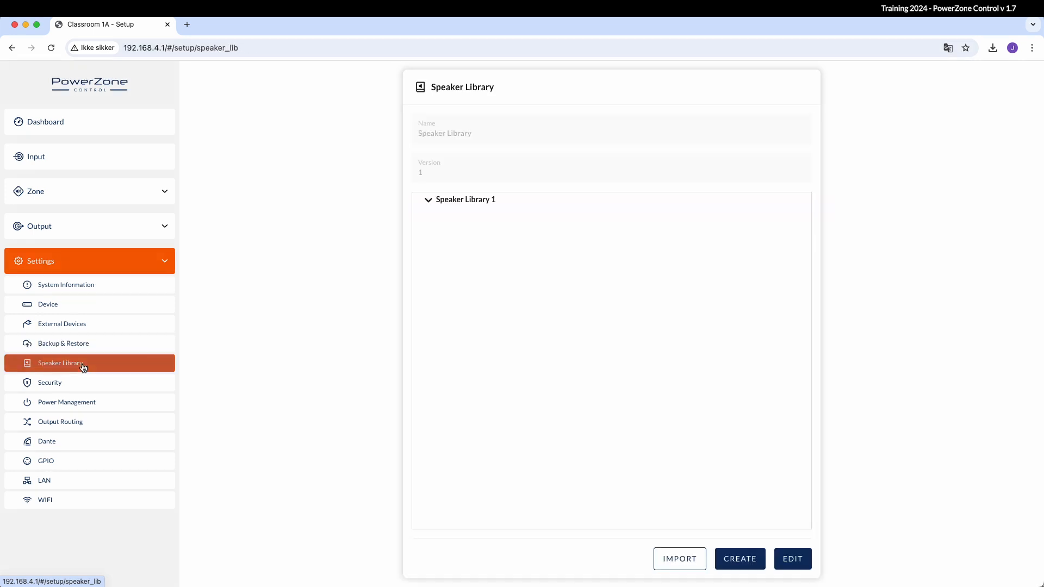
pyautogui.click(664, 559)
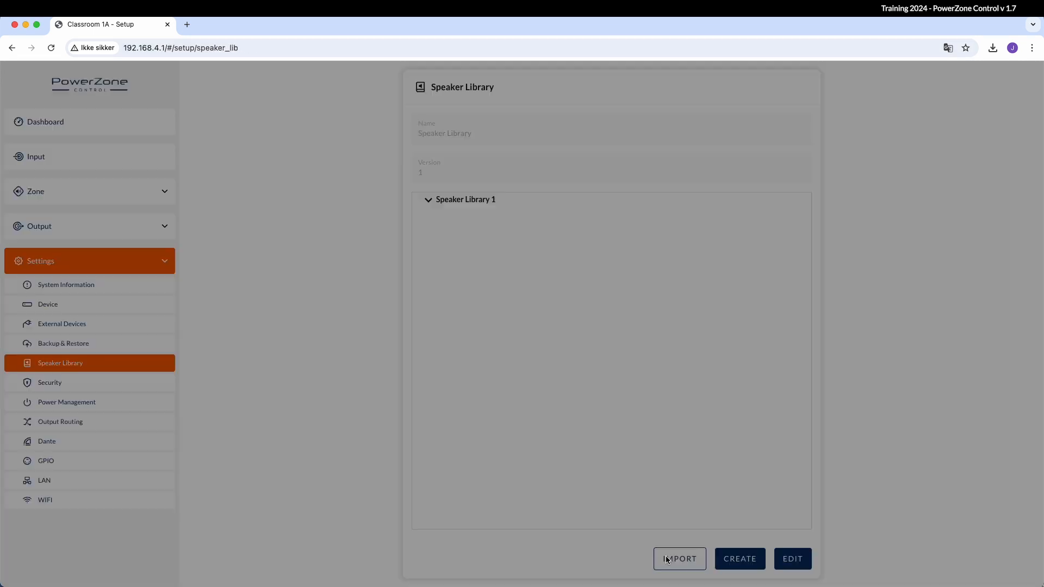
pyautogui.click(536, 339)
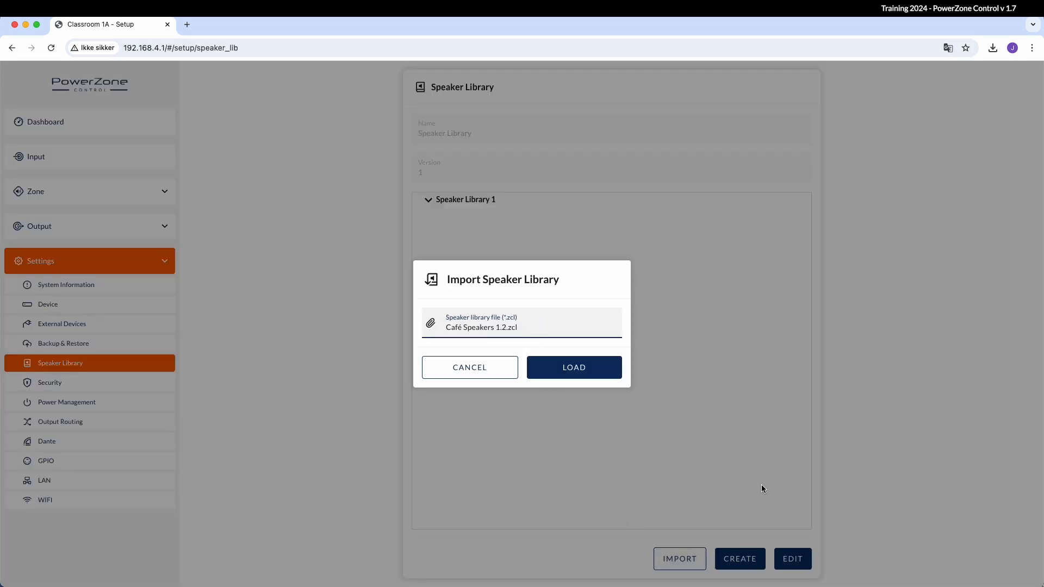
pyautogui.click(599, 367)
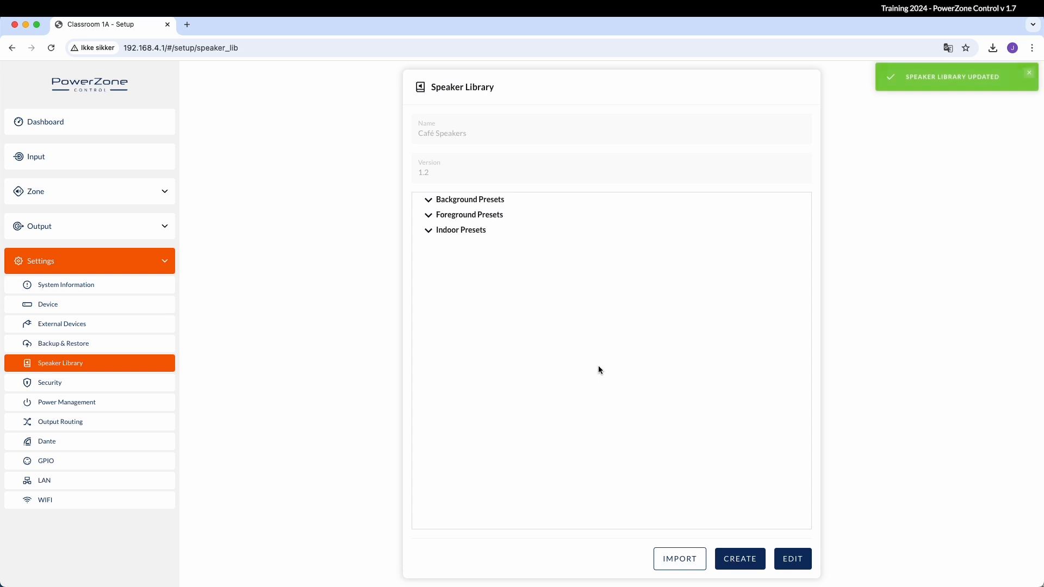
# Add the Indoor Preset file under Indoor Presets, update and close the library editor
pyautogui.click(796, 560)
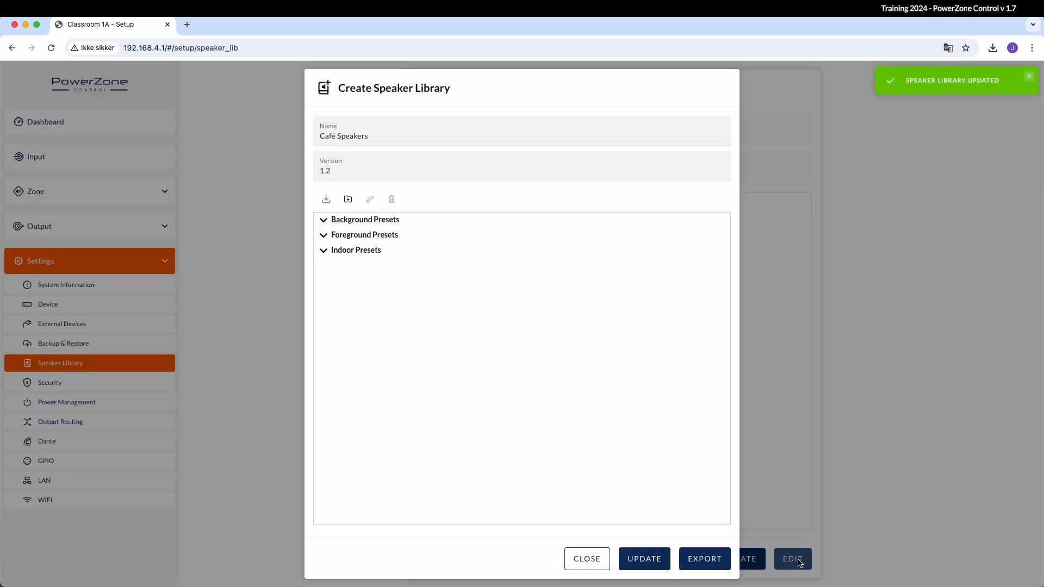
pyautogui.click(362, 250)
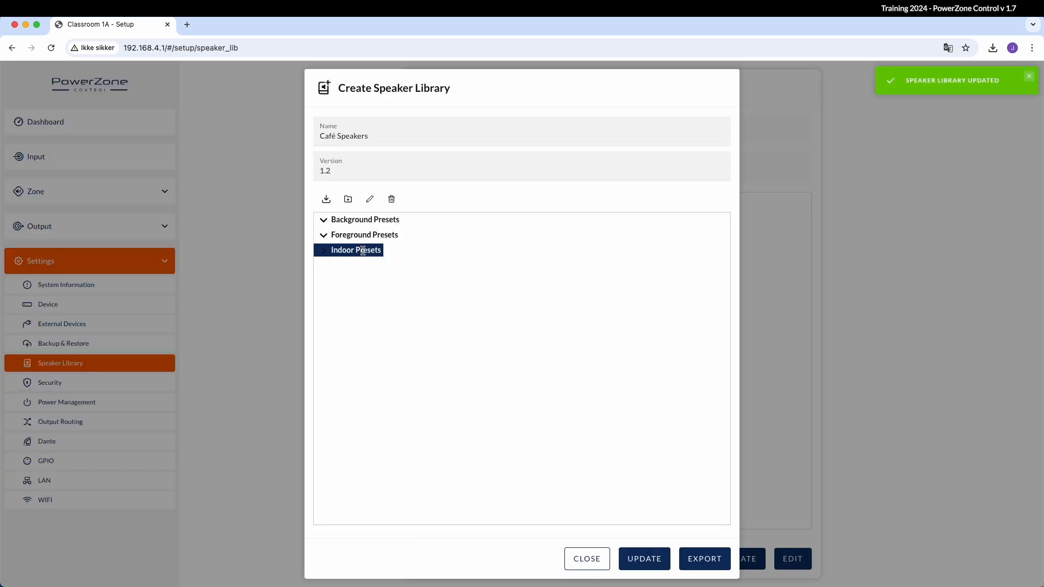
pyautogui.click(325, 200)
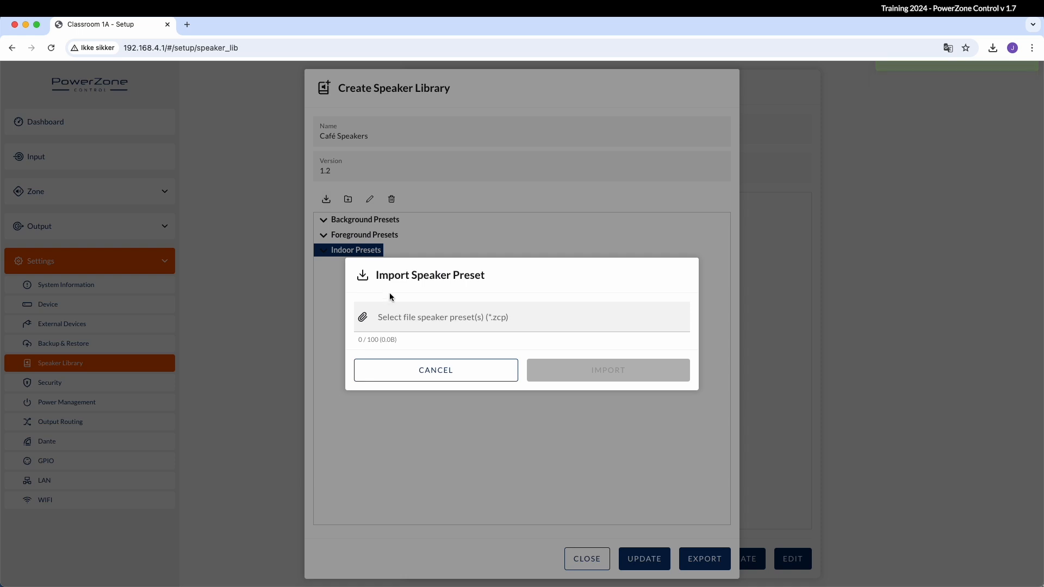
pyautogui.click(410, 325)
pyautogui.click(598, 371)
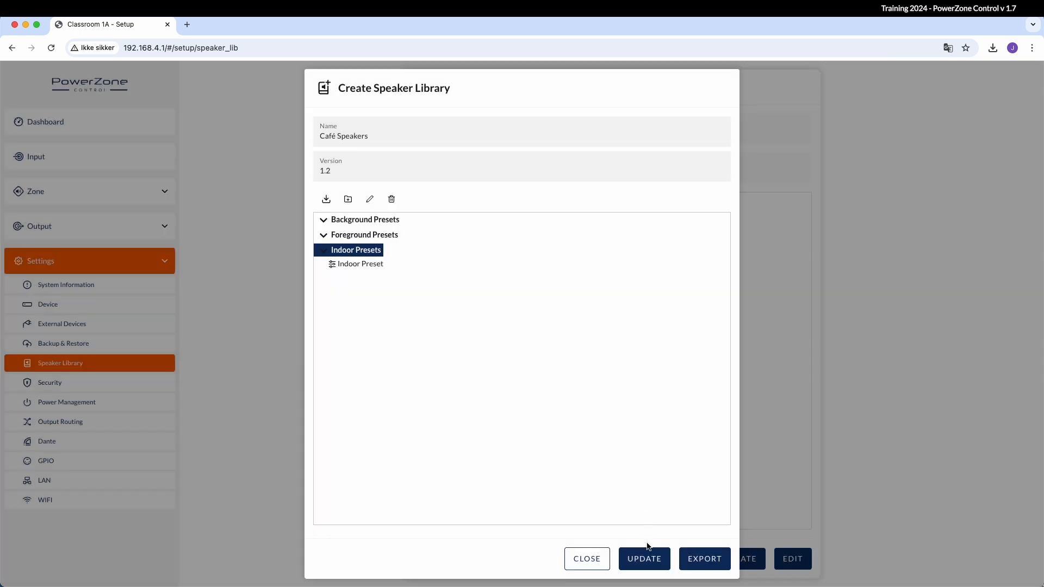
pyautogui.click(645, 558)
pyautogui.click(582, 559)
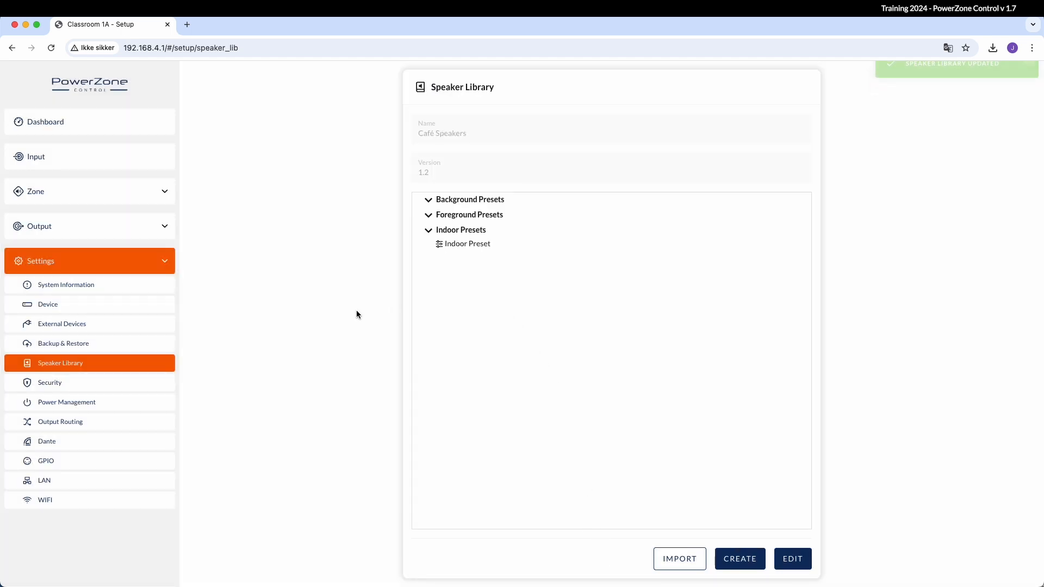
pyautogui.click(110, 383)
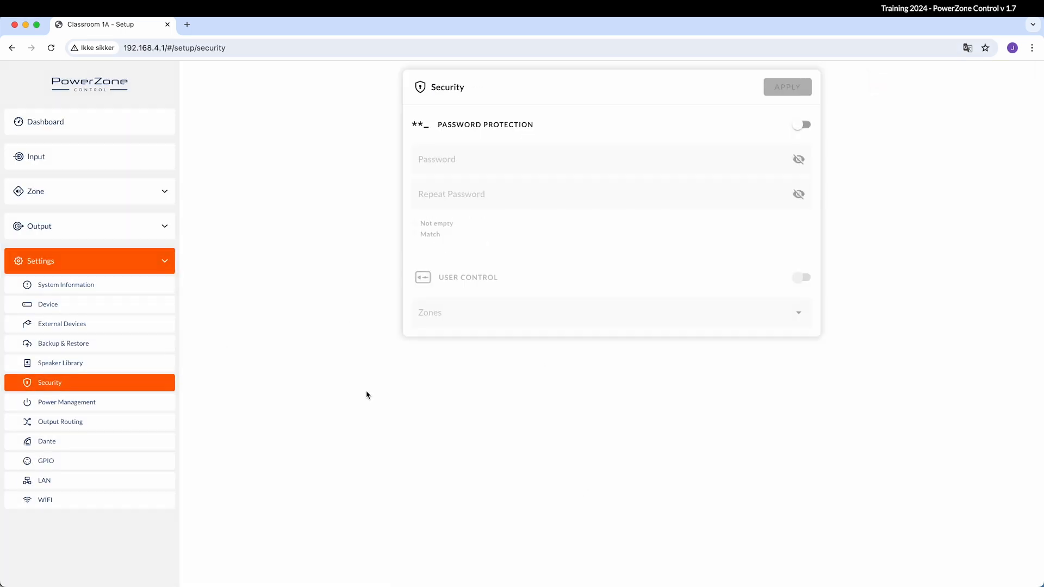
# Enable password protection with a new password, then toggle User Control on and back off
pyautogui.click(802, 126)
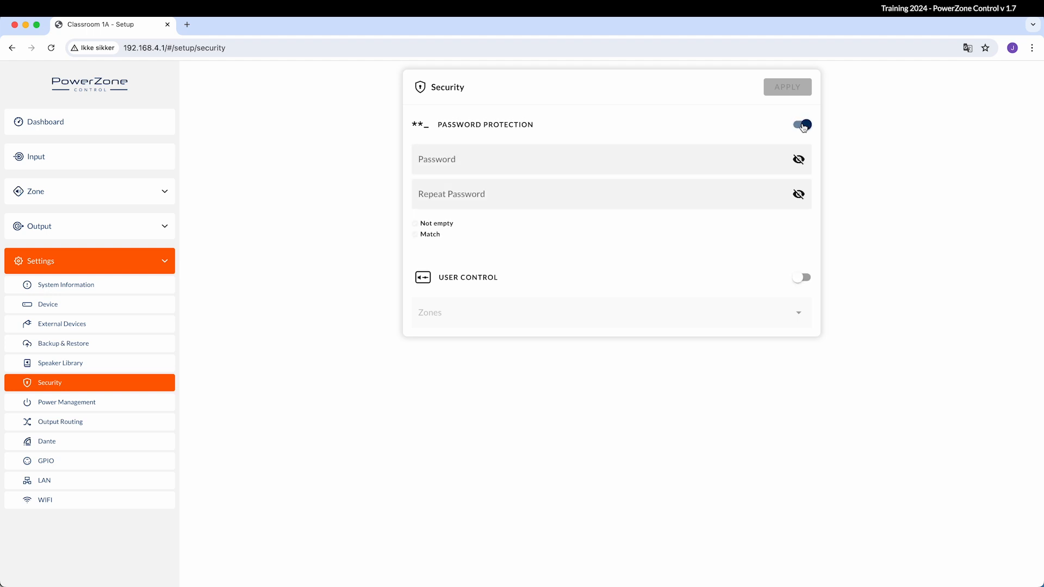
pyautogui.click(758, 157)
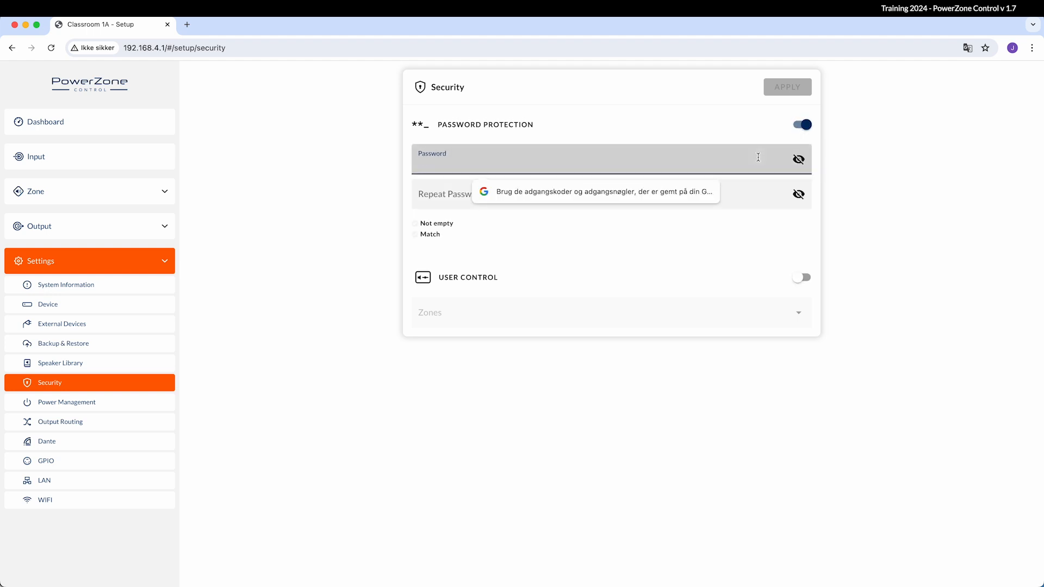
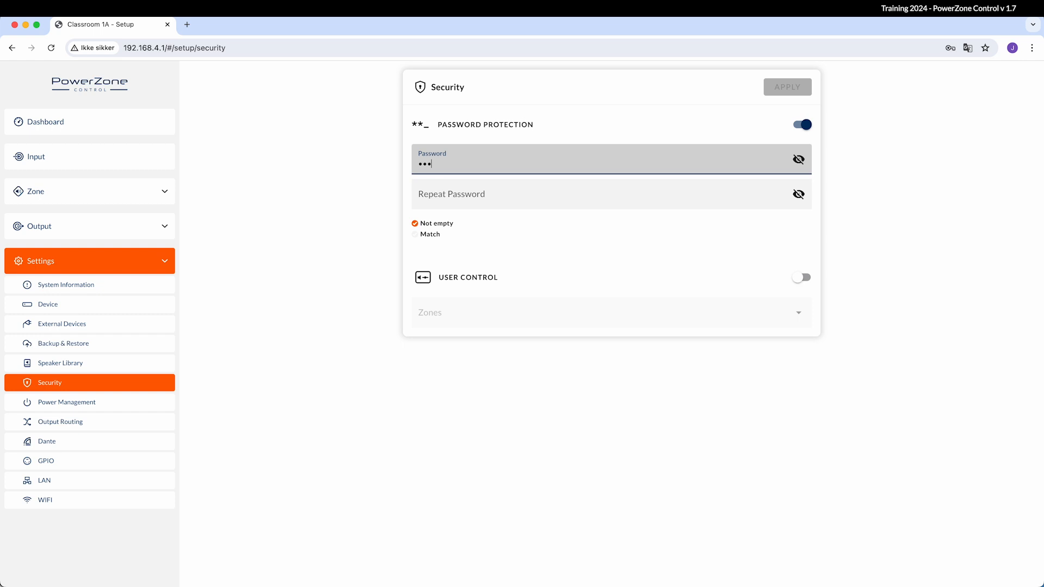
pyautogui.click(728, 206)
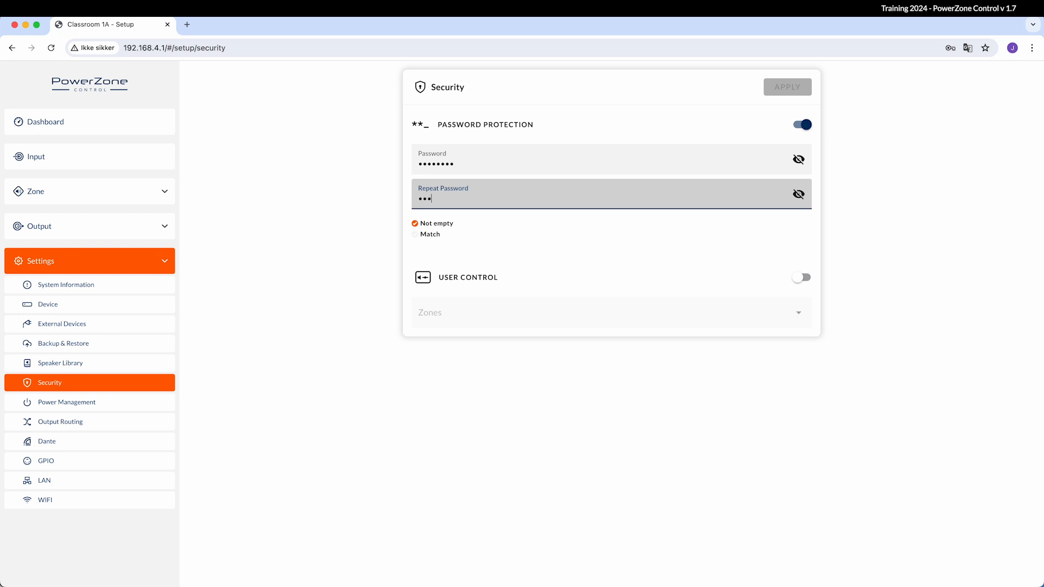
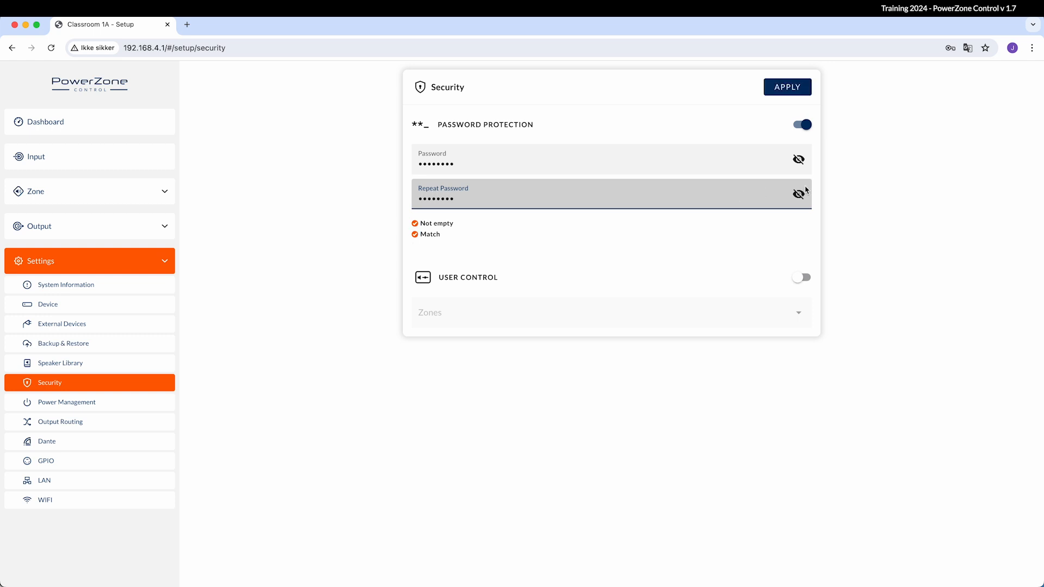
pyautogui.click(779, 90)
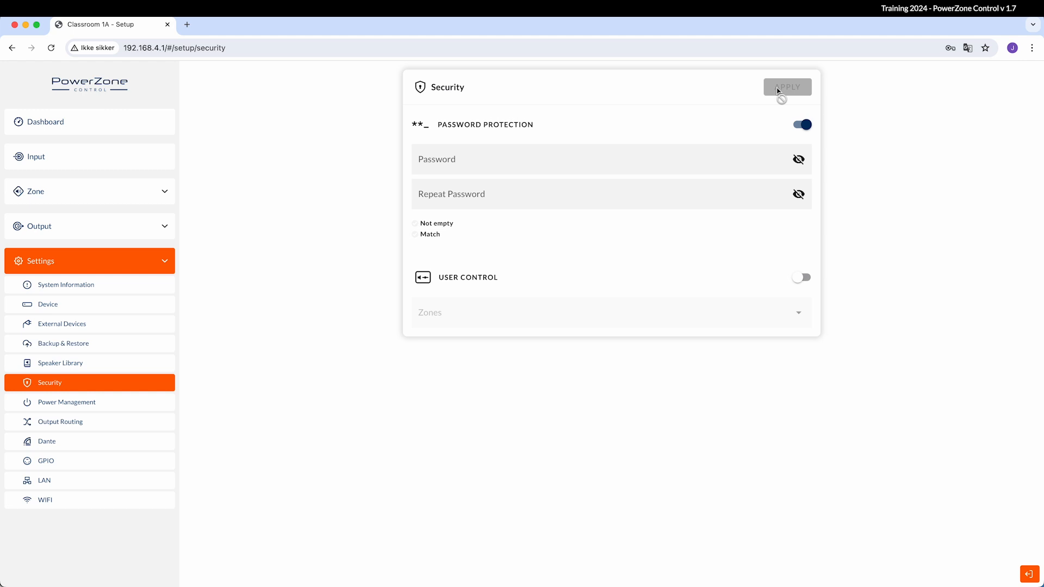
pyautogui.click(798, 279)
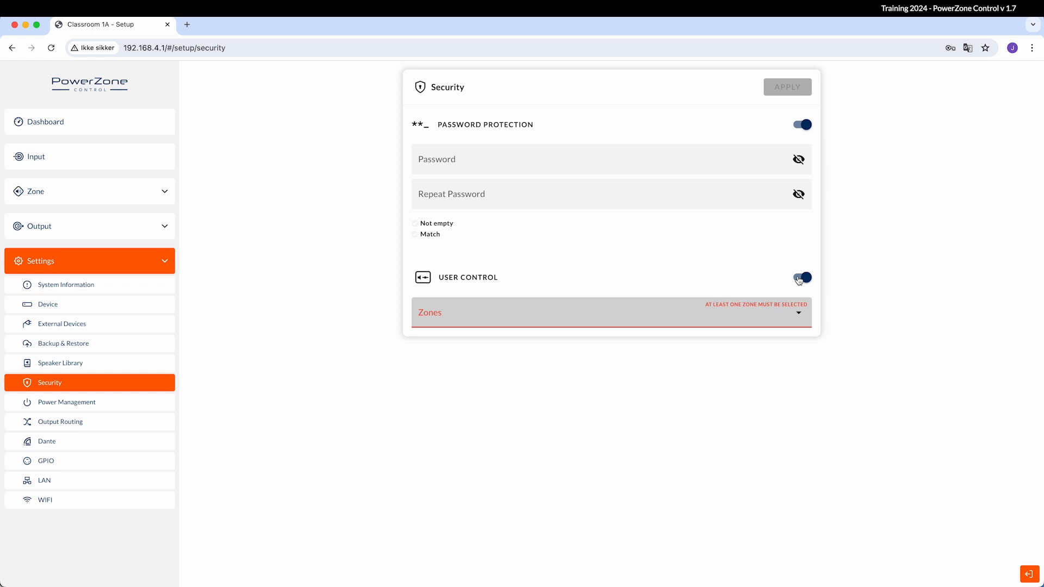
pyautogui.click(798, 279)
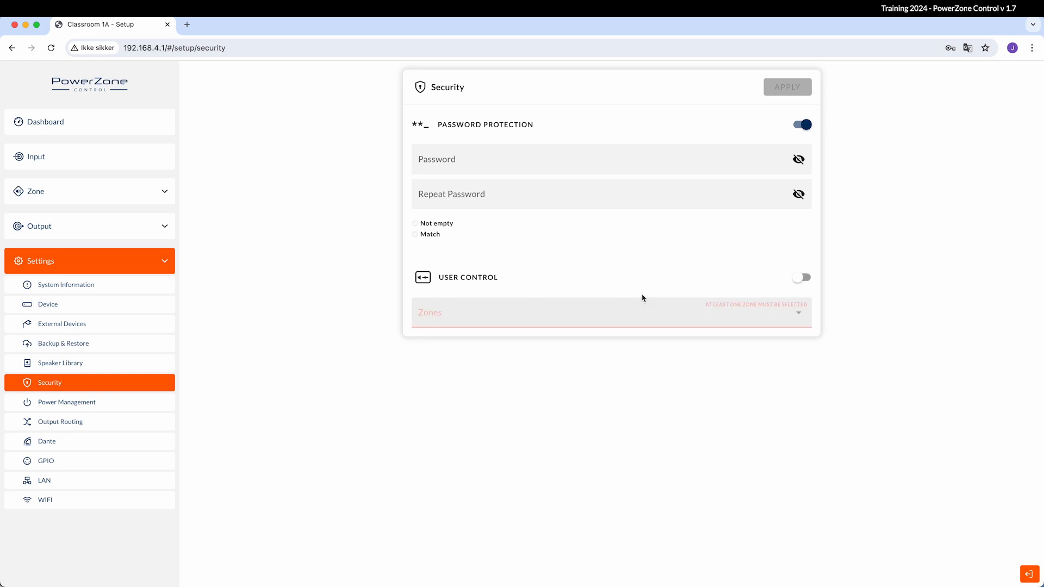
# Open Power Management and try adjusting the Standby Time and Mute Time sliders
pyautogui.click(148, 403)
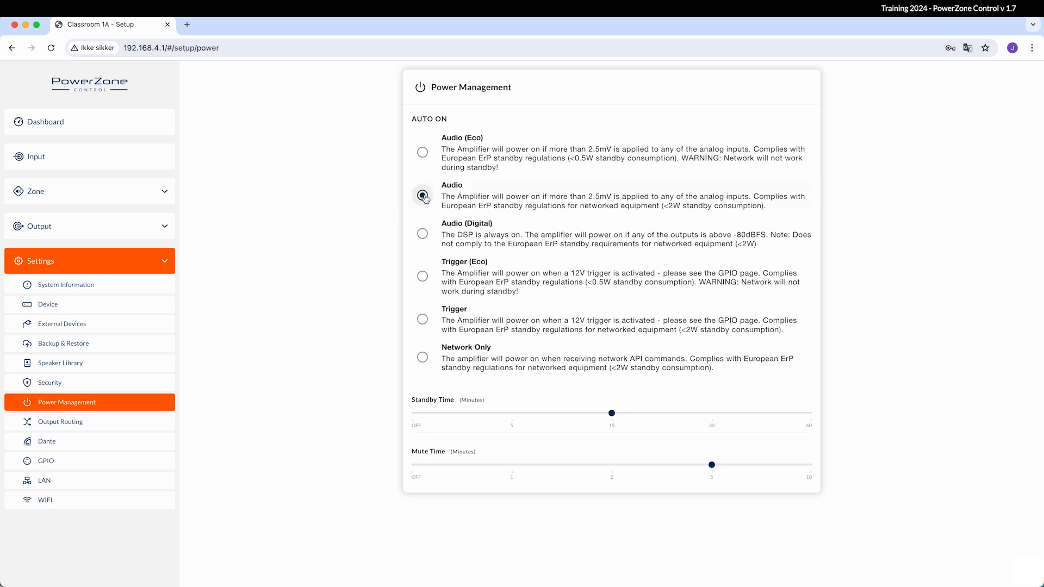
pyautogui.moveTo(611, 414)
pyautogui.mouseDown()
pyautogui.moveTo(461, 415)
pyautogui.moveTo(656, 416)
pyautogui.moveTo(614, 432)
pyautogui.mouseUp()
pyautogui.moveTo(712, 464)
pyautogui.mouseDown()
pyautogui.moveTo(607, 463)
pyautogui.moveTo(711, 466)
pyautogui.mouseUp()
# In Output Routing, try Streamer then Mic 1/Mic 2 on SPDIF 1L/1R and raise both gains
pyautogui.click(76, 422)
pyautogui.scroll(-2, 331, 280)
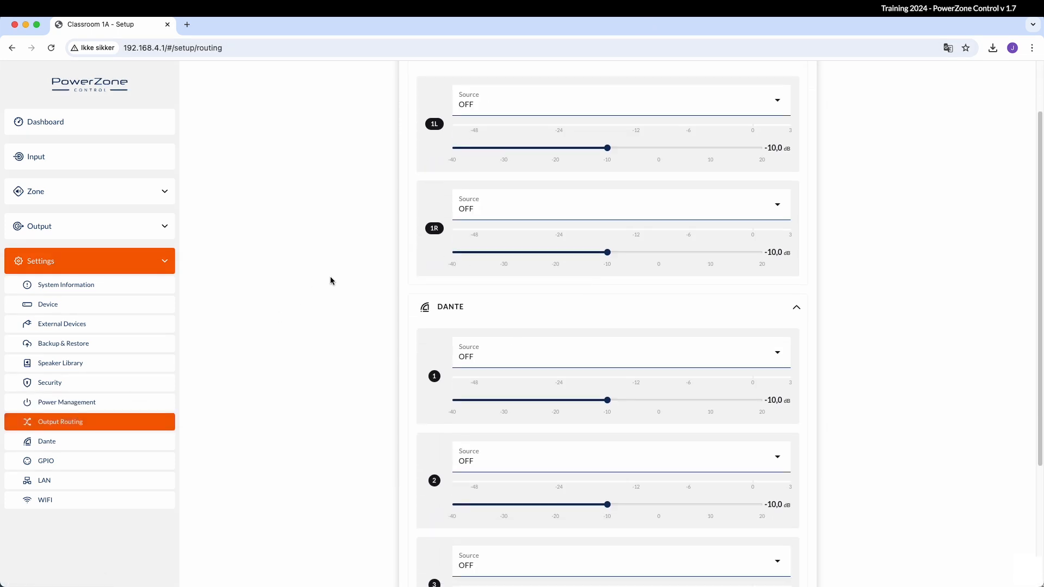
pyautogui.scroll(2, 331, 280)
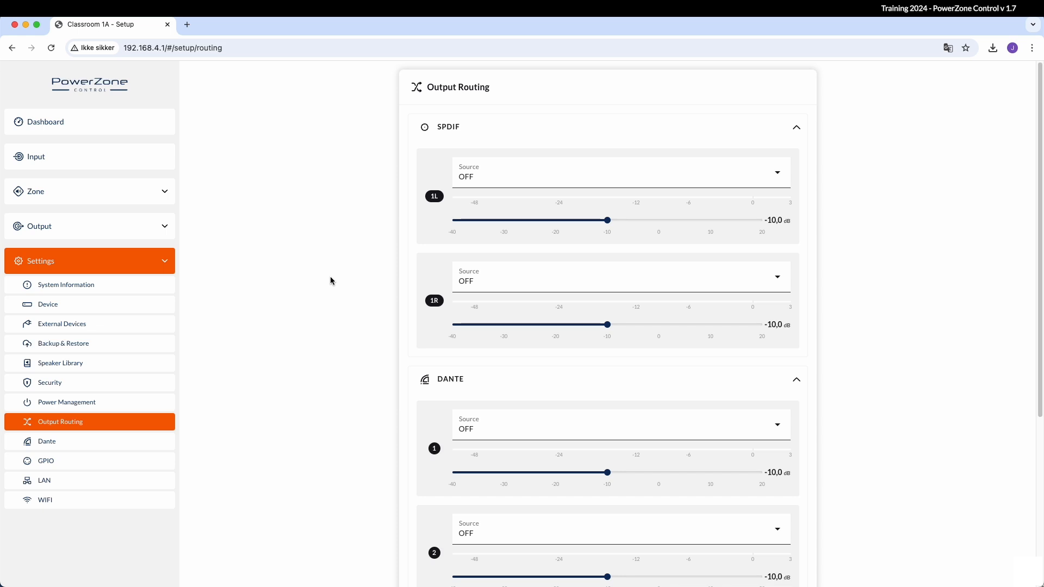
pyautogui.click(532, 182)
pyautogui.click(513, 228)
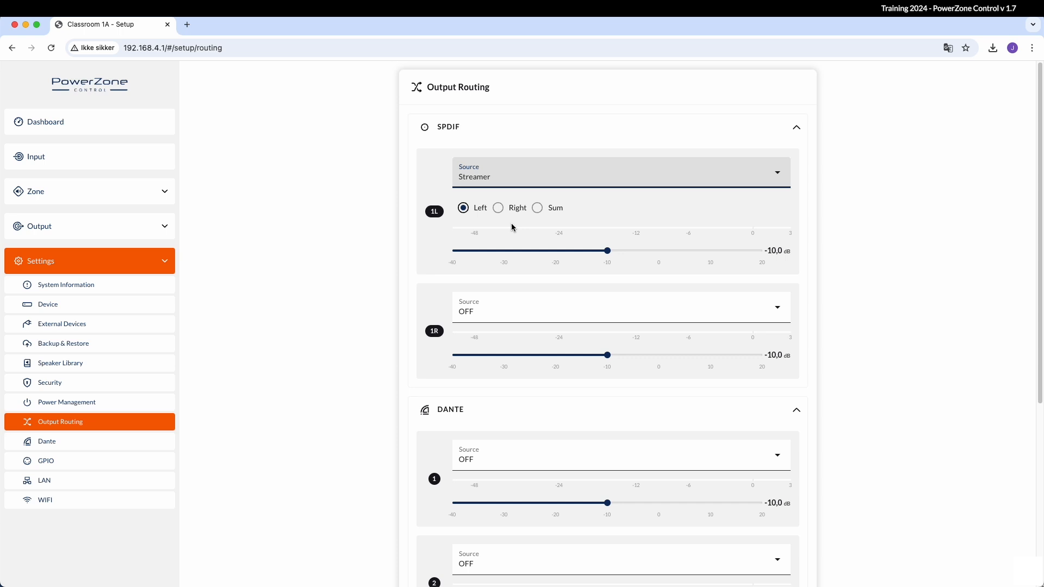
pyautogui.click(494, 308)
pyautogui.click(501, 101)
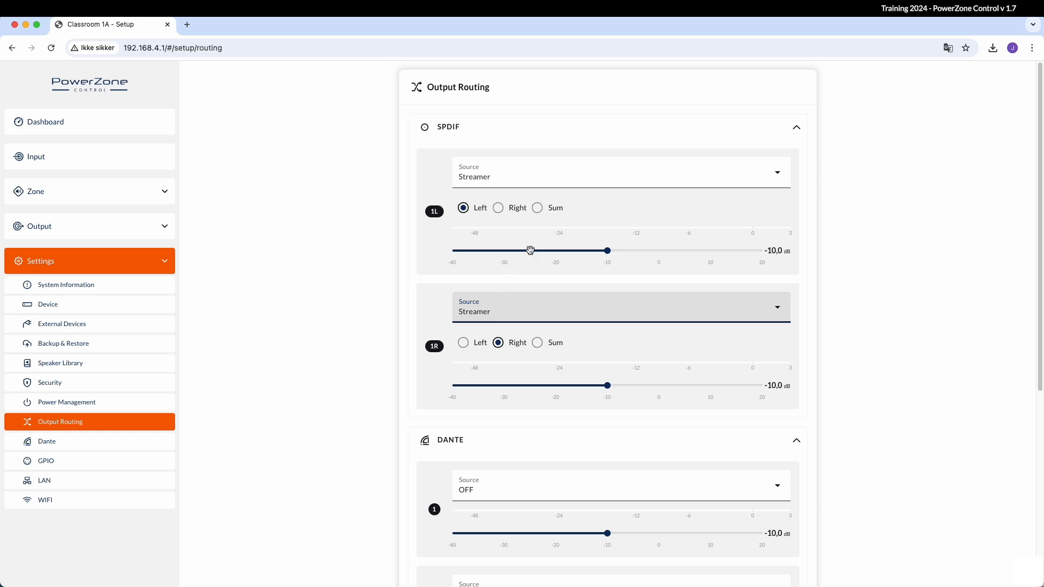
pyautogui.click(457, 181)
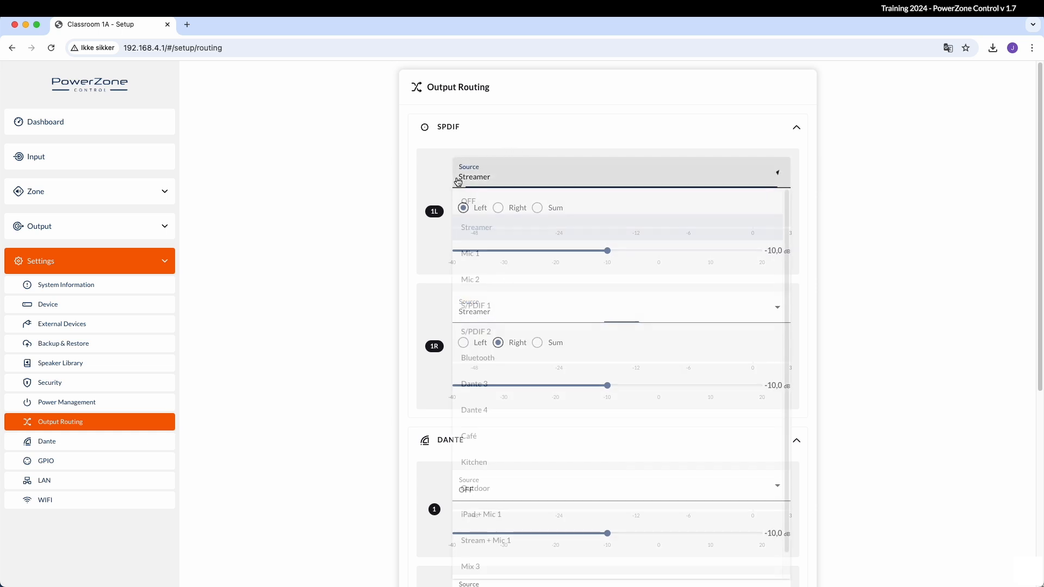
pyautogui.click(476, 260)
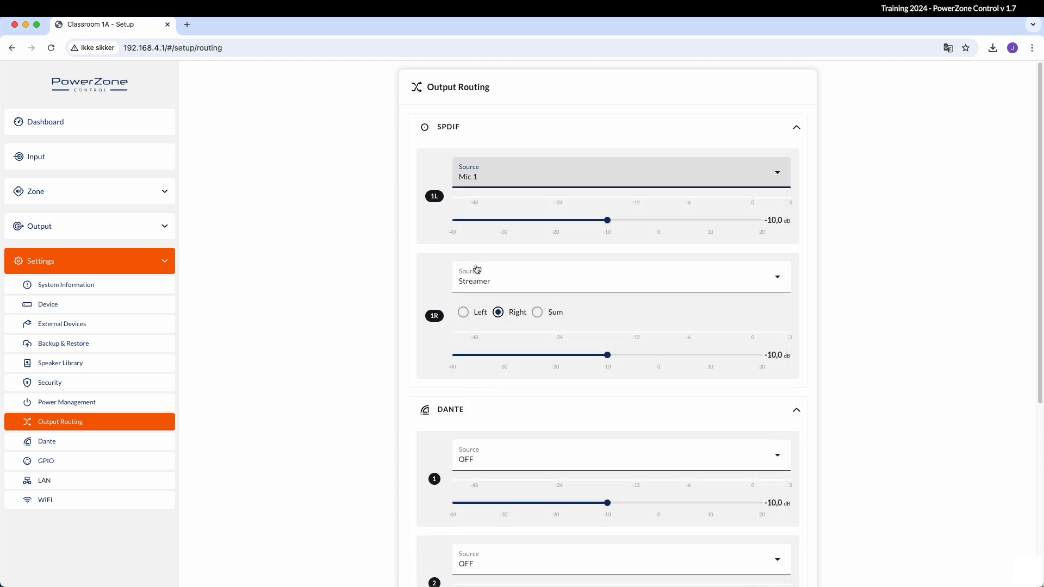
pyautogui.click(474, 282)
pyautogui.click(477, 383)
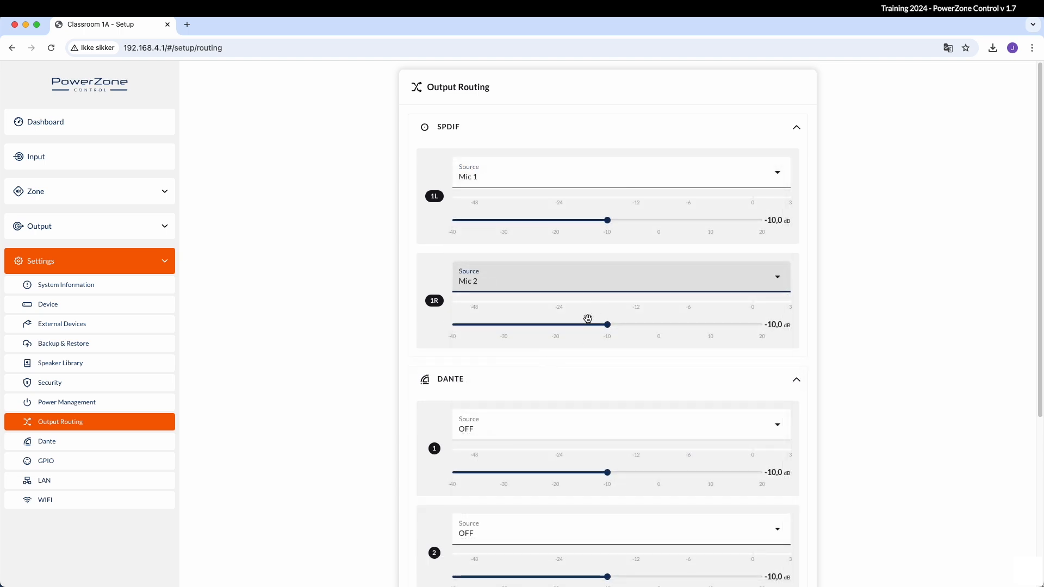
pyautogui.moveTo(608, 220); pyautogui.dragTo(659, 220)
pyautogui.moveTo(607, 321); pyautogui.dragTo(658, 326)
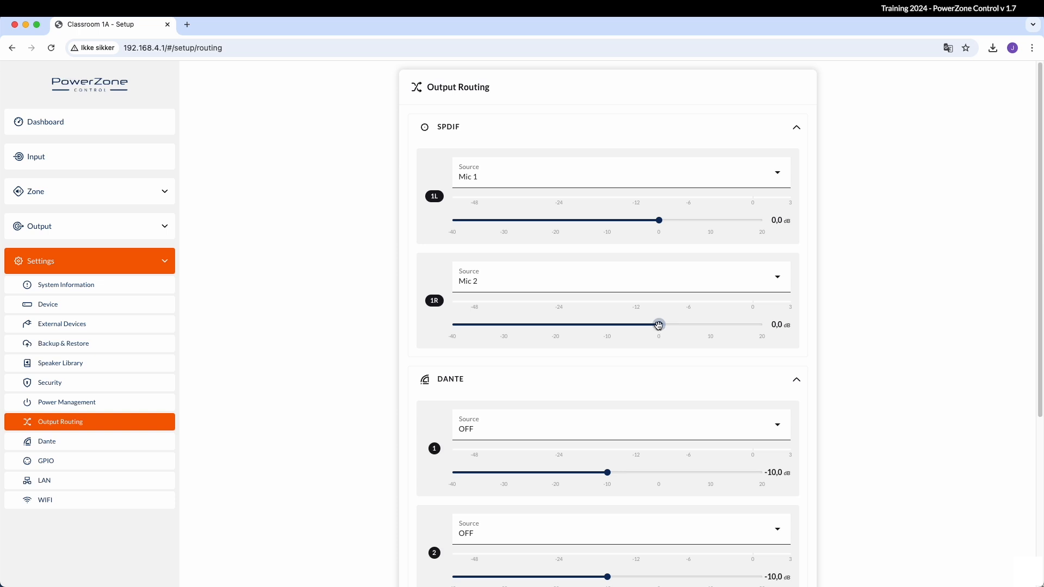
# Set SPDIF 1L and 1R sources to Café with both gains at 1,0 dB
pyautogui.click(517, 185)
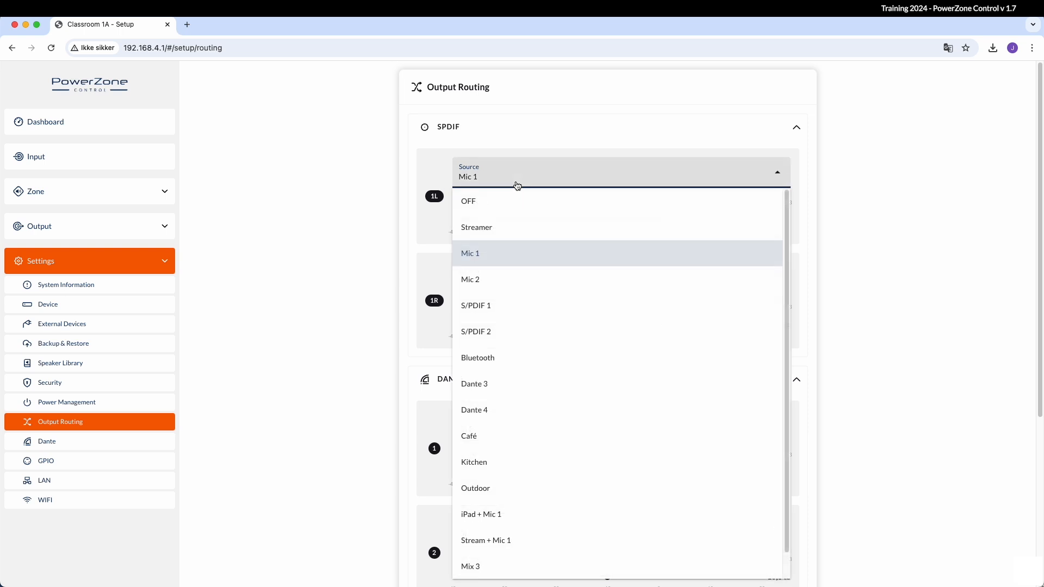
pyautogui.click(475, 435)
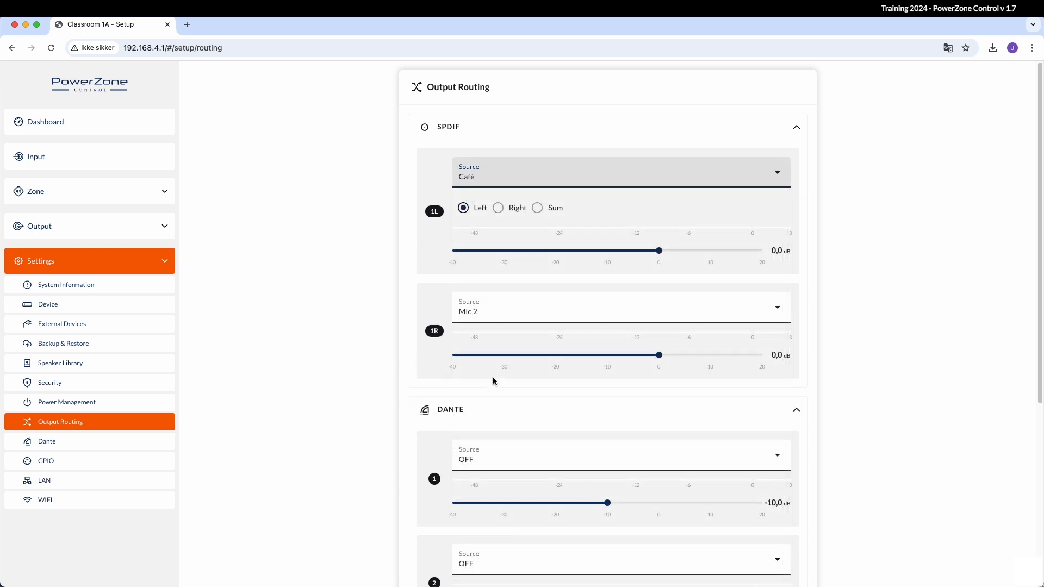
pyautogui.click(508, 315)
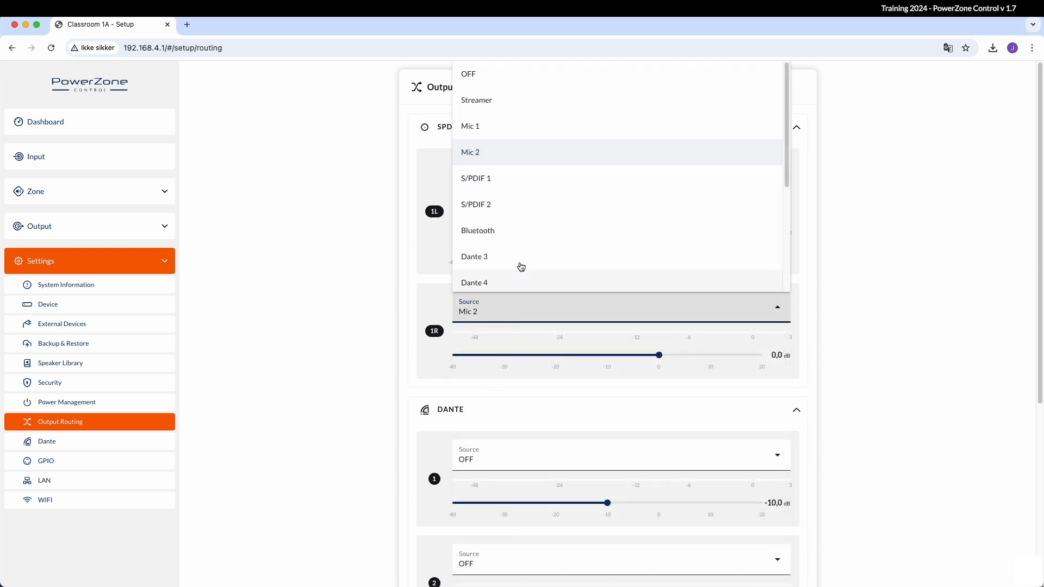
pyautogui.scroll(-2, 524, 233)
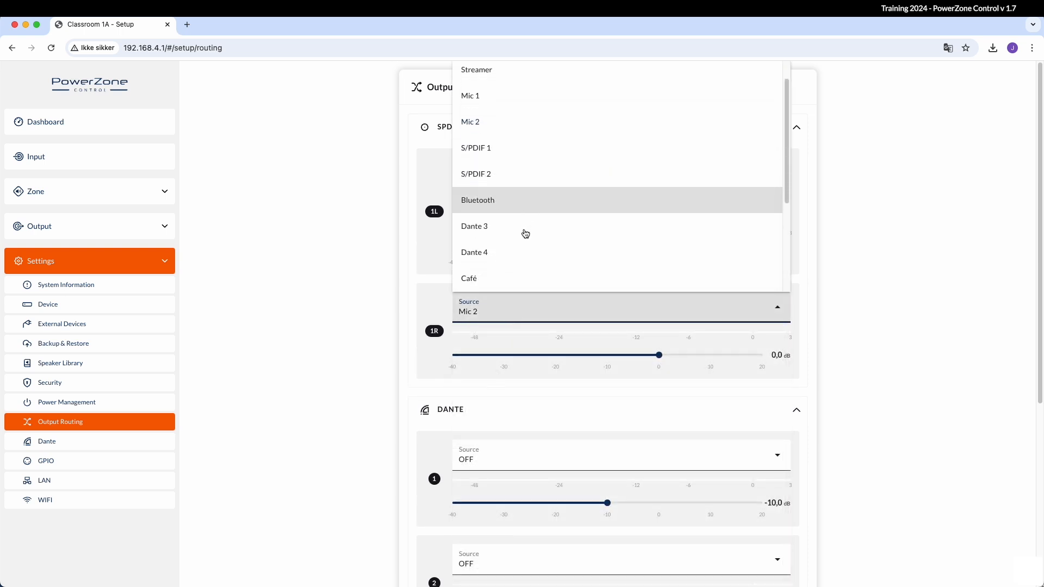
pyautogui.click(505, 272)
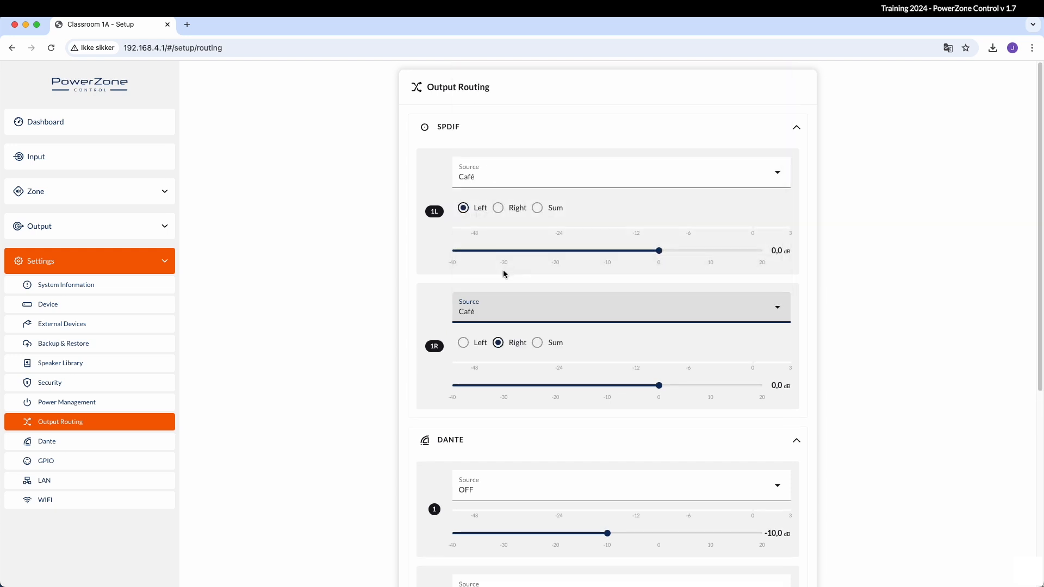
pyautogui.click(658, 251)
pyautogui.moveTo(658, 250); pyautogui.dragTo(663, 250)
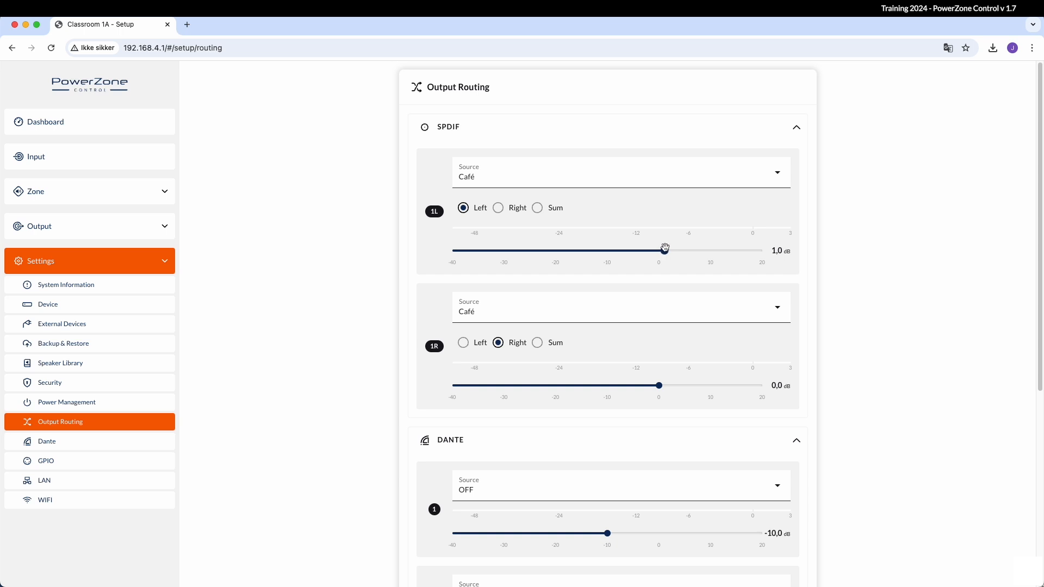
pyautogui.moveTo(659, 385); pyautogui.dragTo(662, 385)
pyautogui.scroll(-3, 662, 386)
pyautogui.scroll(-5, 663, 385)
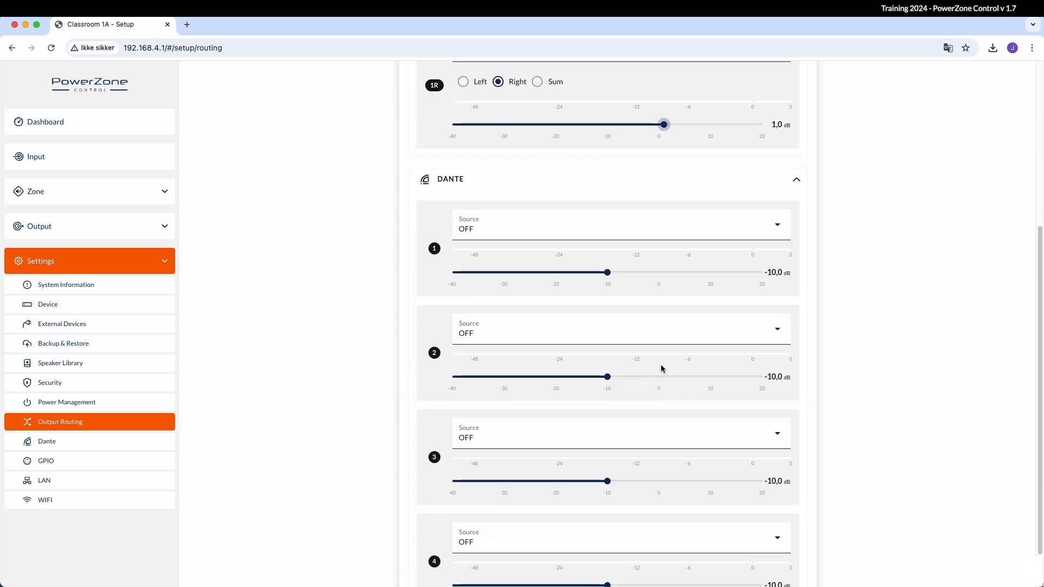
pyautogui.click(643, 236)
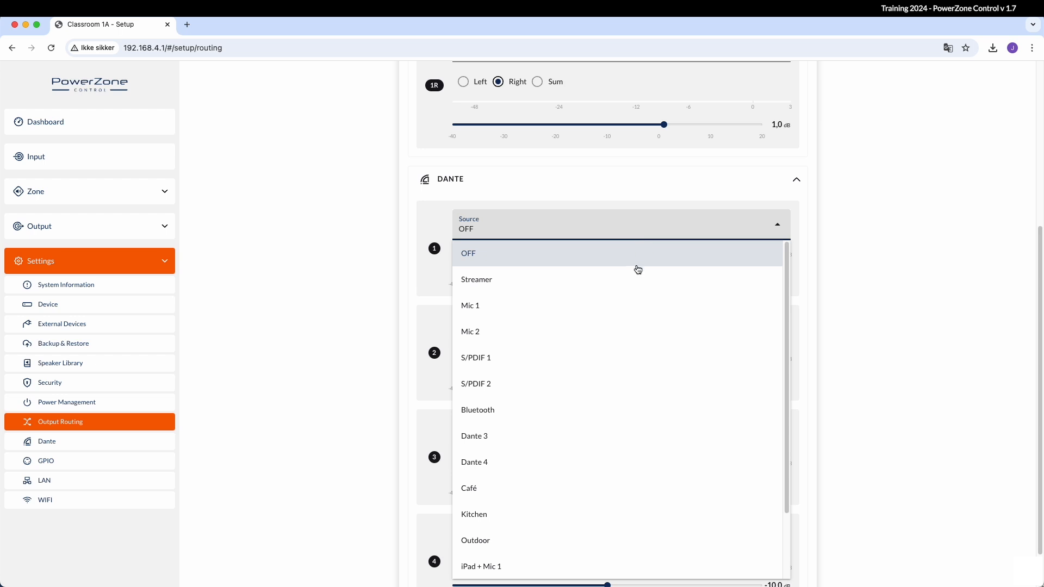
pyautogui.click(618, 409)
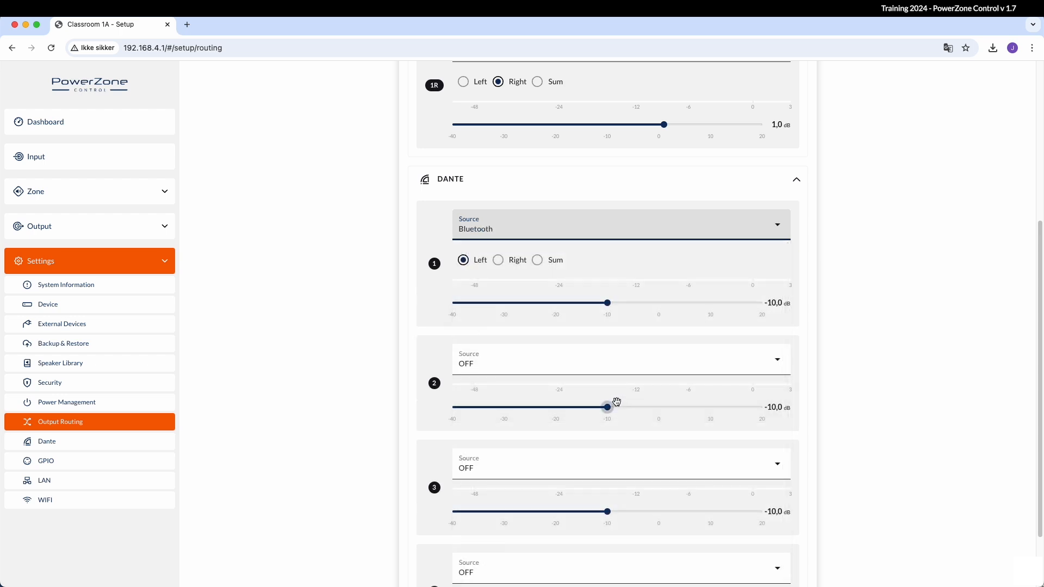
pyautogui.click(625, 368)
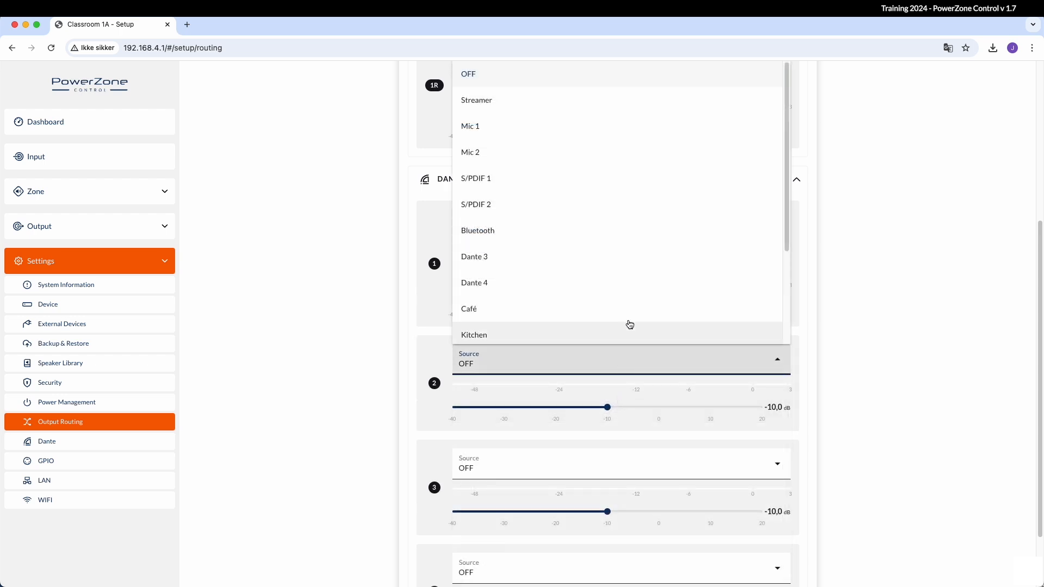
pyautogui.click(620, 242)
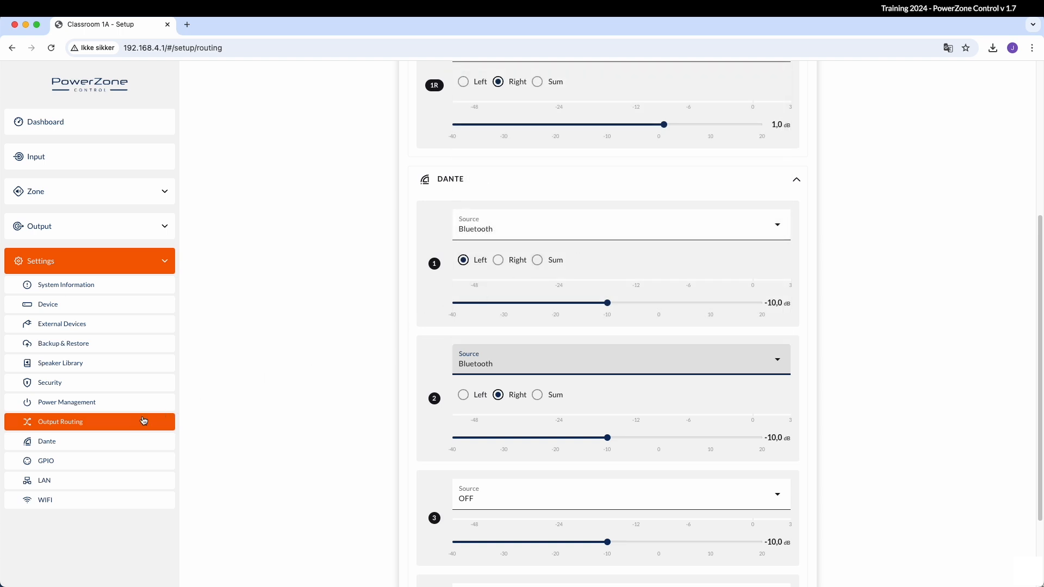
# Review the Dante settings card, then bring up the GPIO pin settings
pyautogui.click(112, 445)
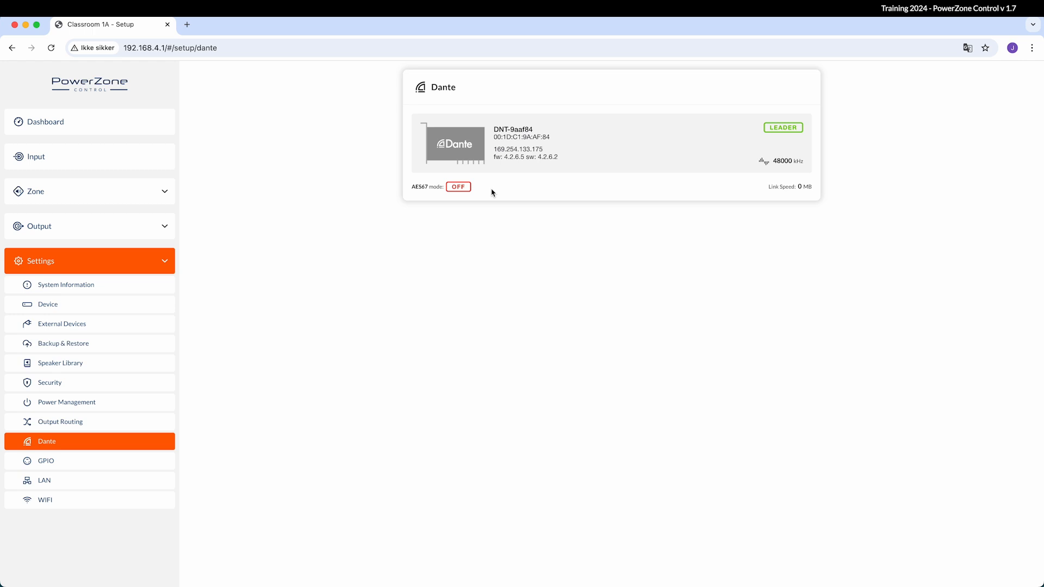
pyautogui.click(149, 466)
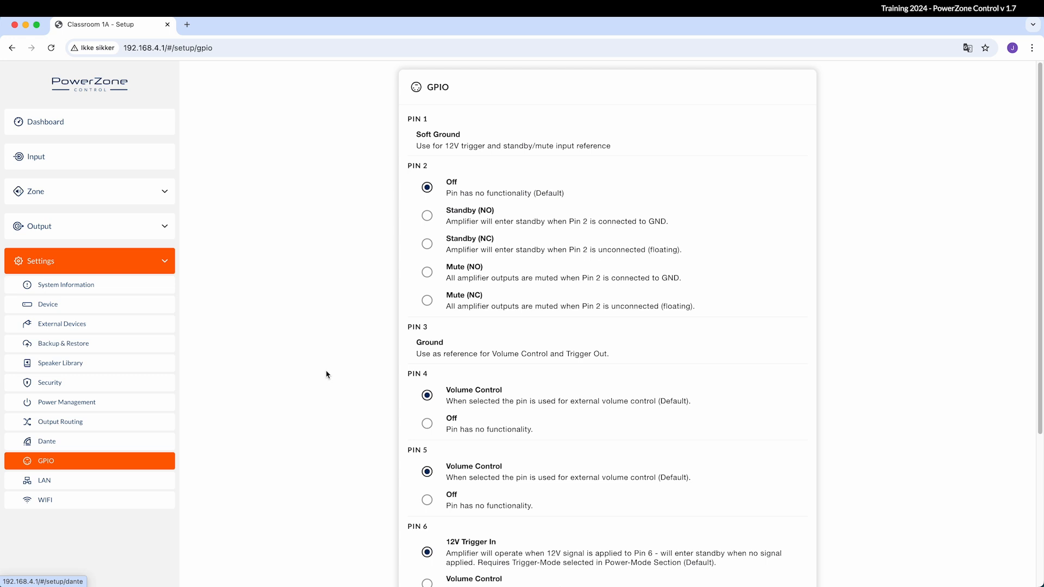
pyautogui.scroll(-5, 373, 357)
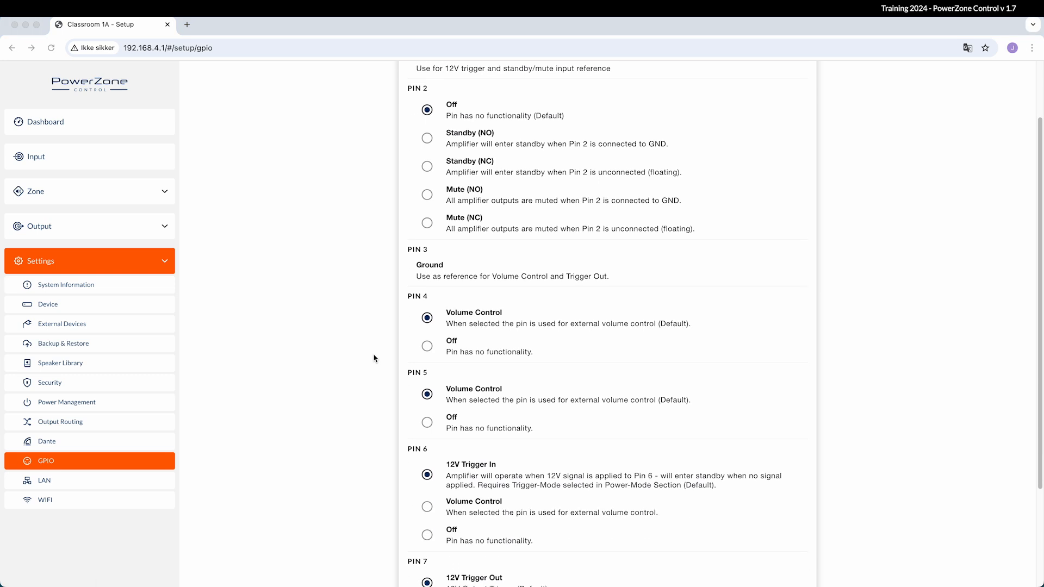
pyautogui.scroll(-3, 374, 359)
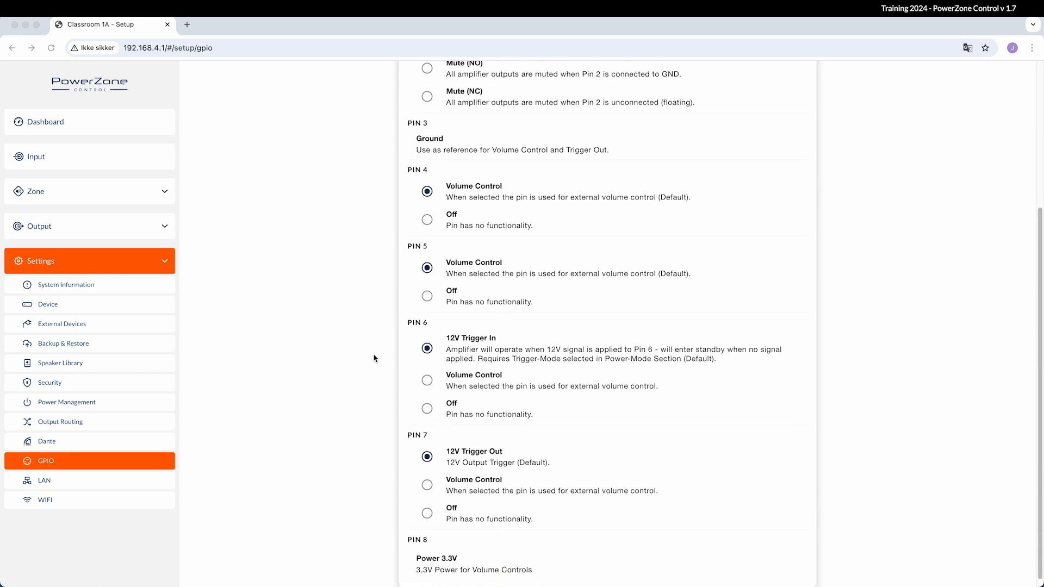
pyautogui.scroll(6, 374, 358)
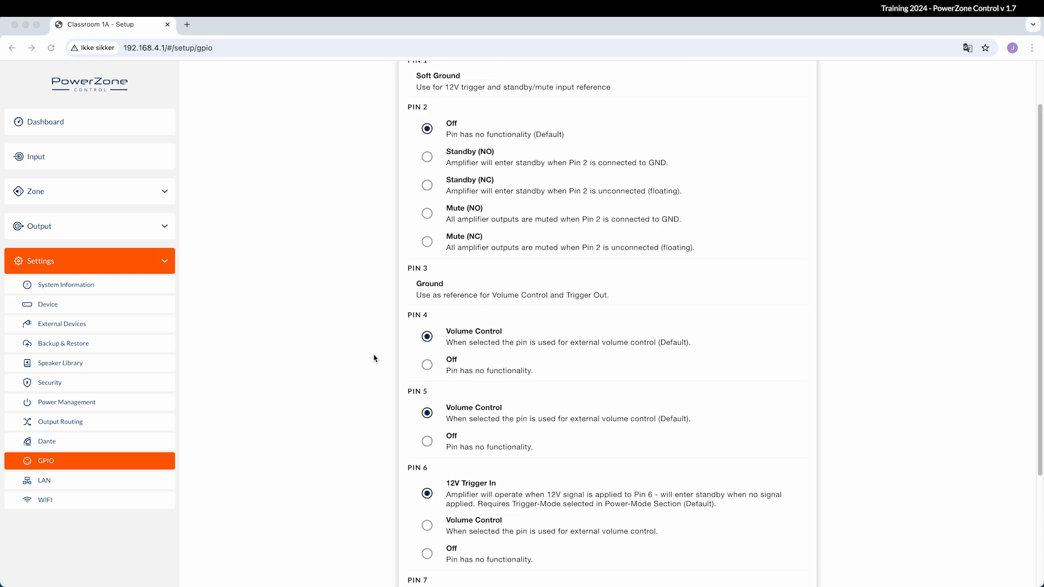
pyautogui.scroll(2, 374, 359)
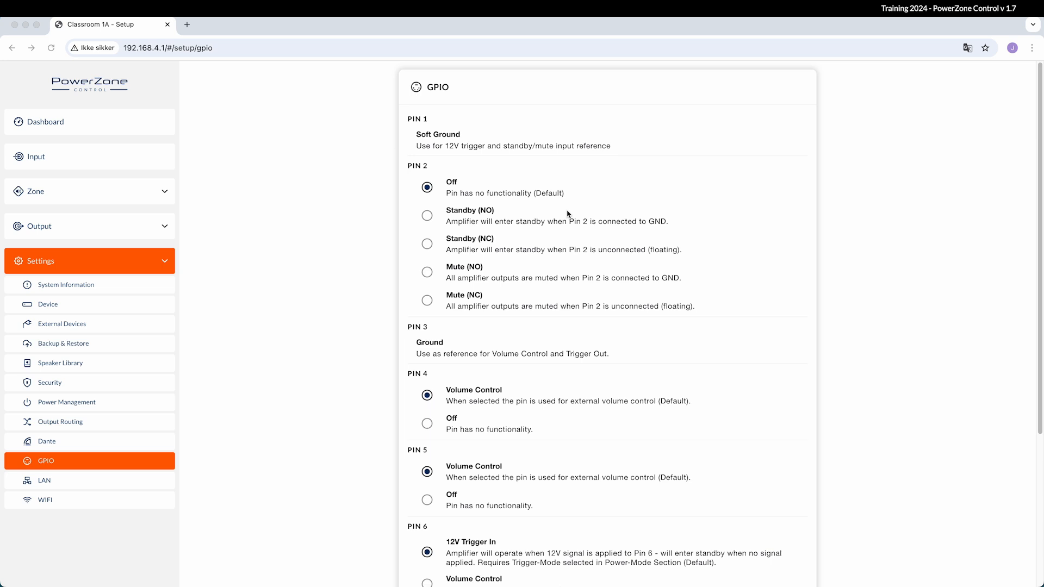
pyautogui.scroll(-1, 568, 213)
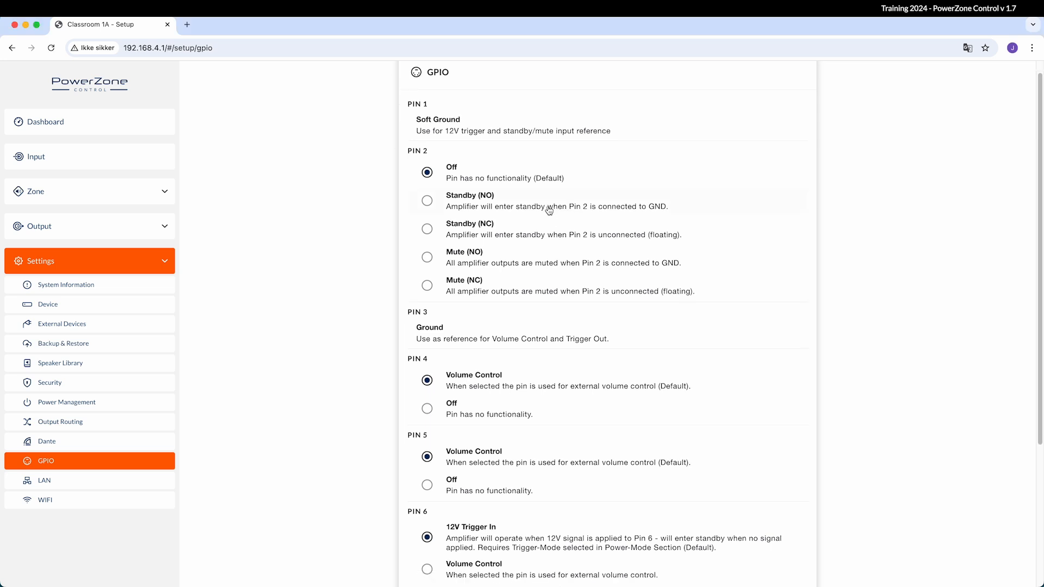
pyautogui.scroll(-4, 500, 341)
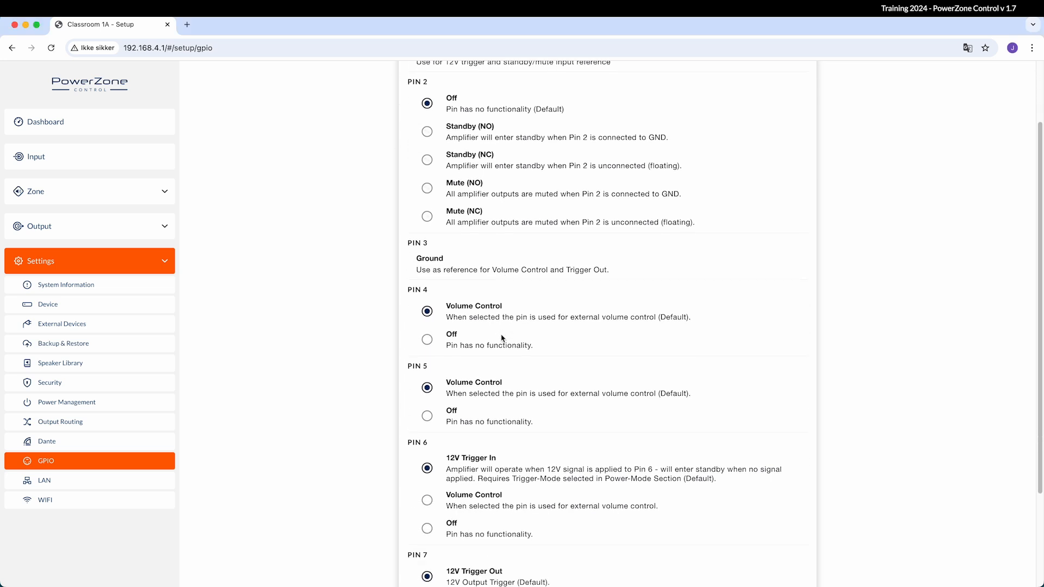
pyautogui.scroll(-3, 500, 339)
pyautogui.scroll(8, 501, 338)
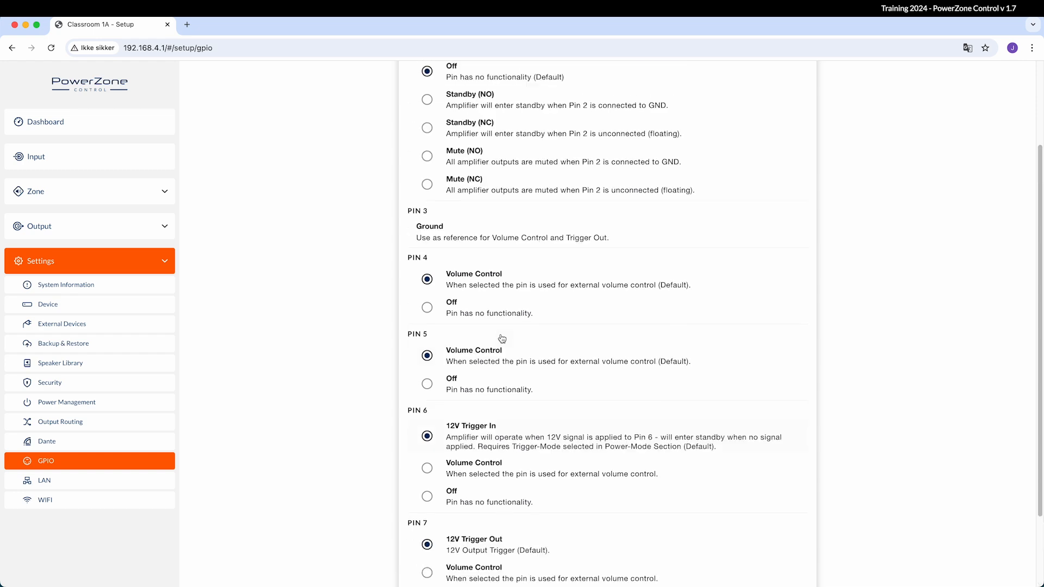
# Open the LAN settings and switch the network mode between DHCP and Static
pyautogui.click(87, 483)
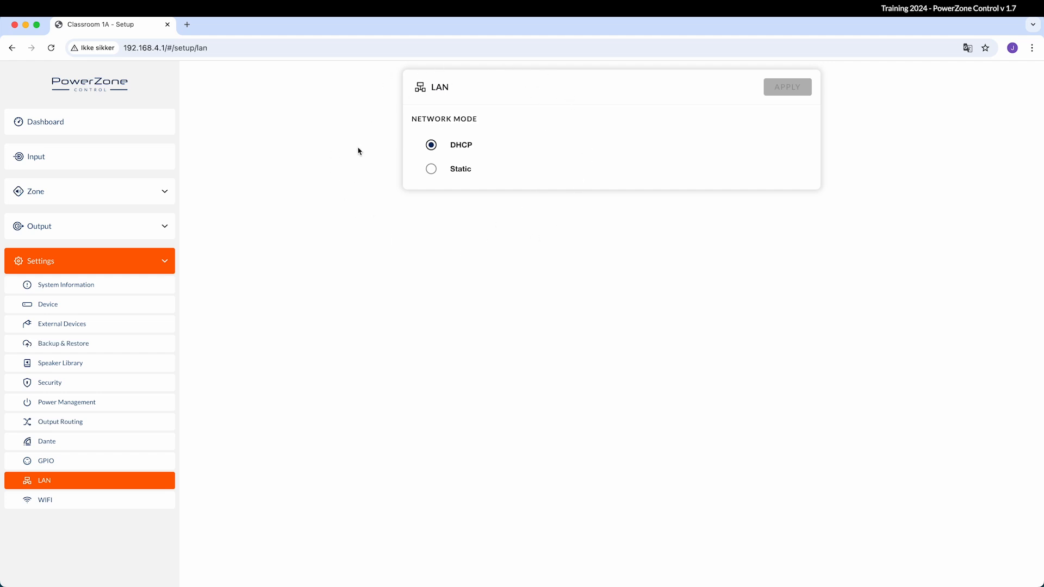
pyautogui.click(431, 170)
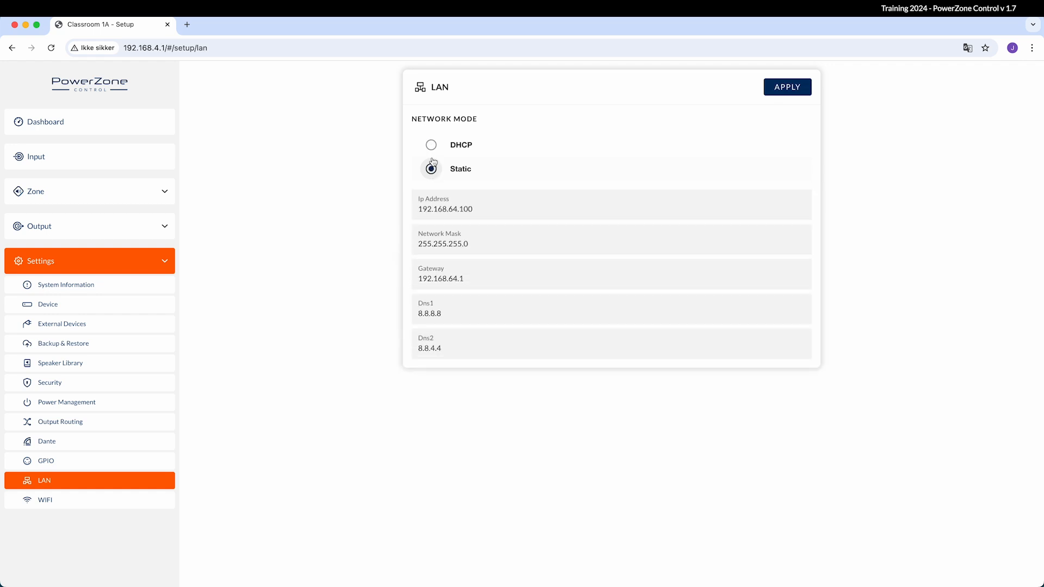
pyautogui.click(432, 147)
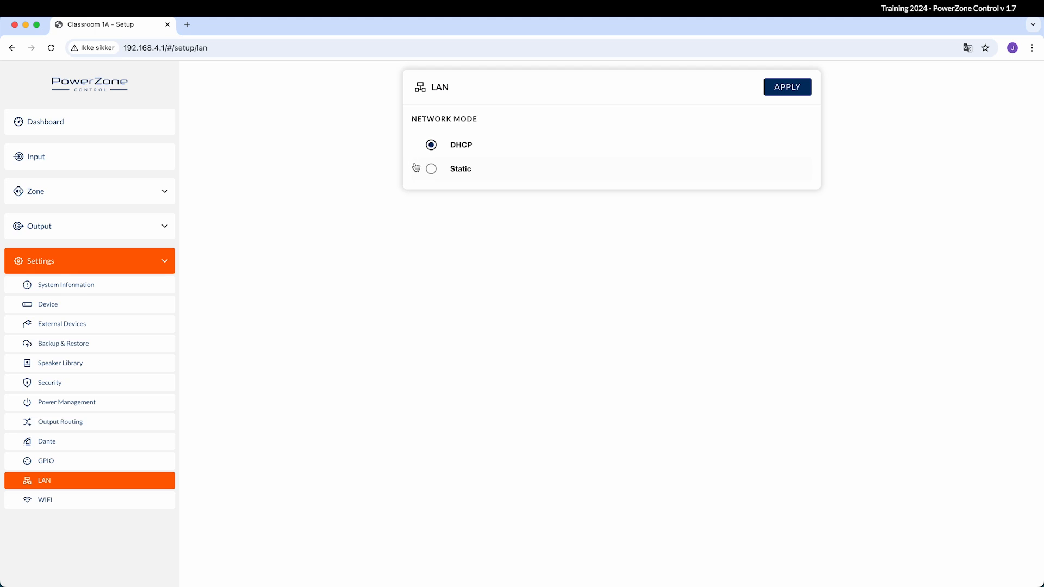
pyautogui.click(432, 170)
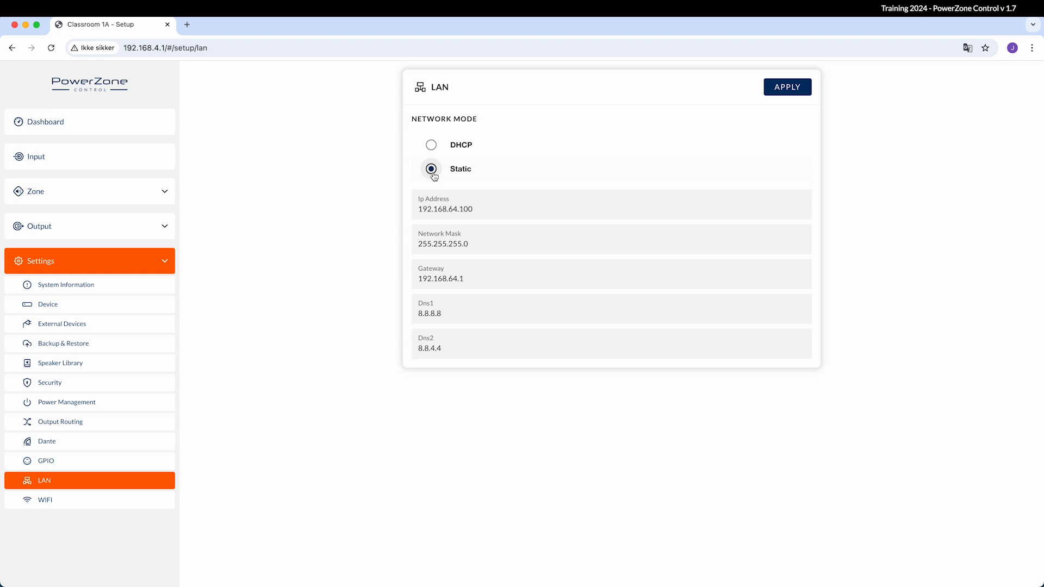
# Edit the static IP address, then revert to DHCP, apply it, and open the WiFi page
pyautogui.click(464, 209)
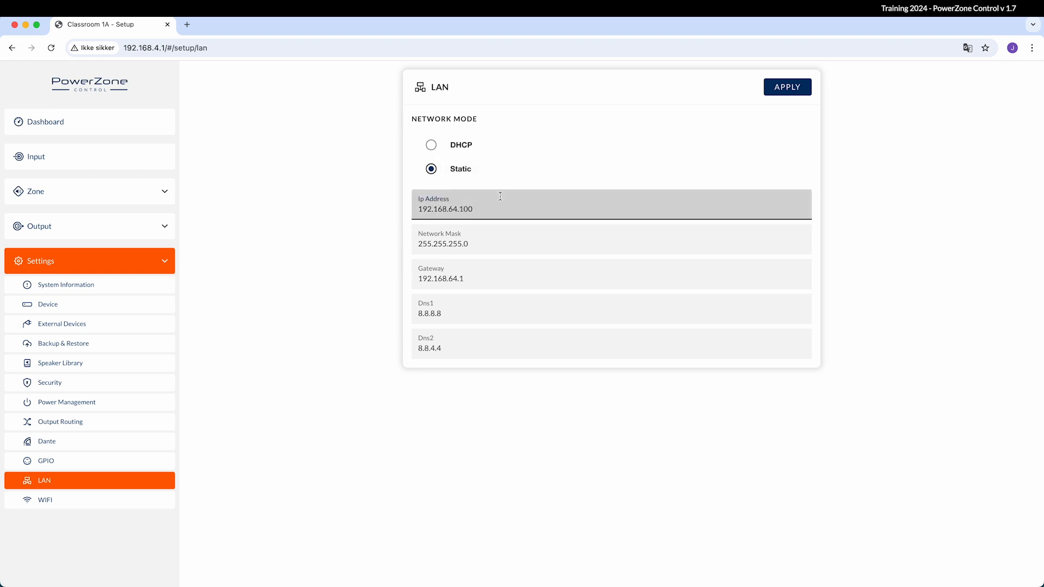
pyautogui.press('BackSpace')
pyautogui.write('2')
pyautogui.click(586, 134)
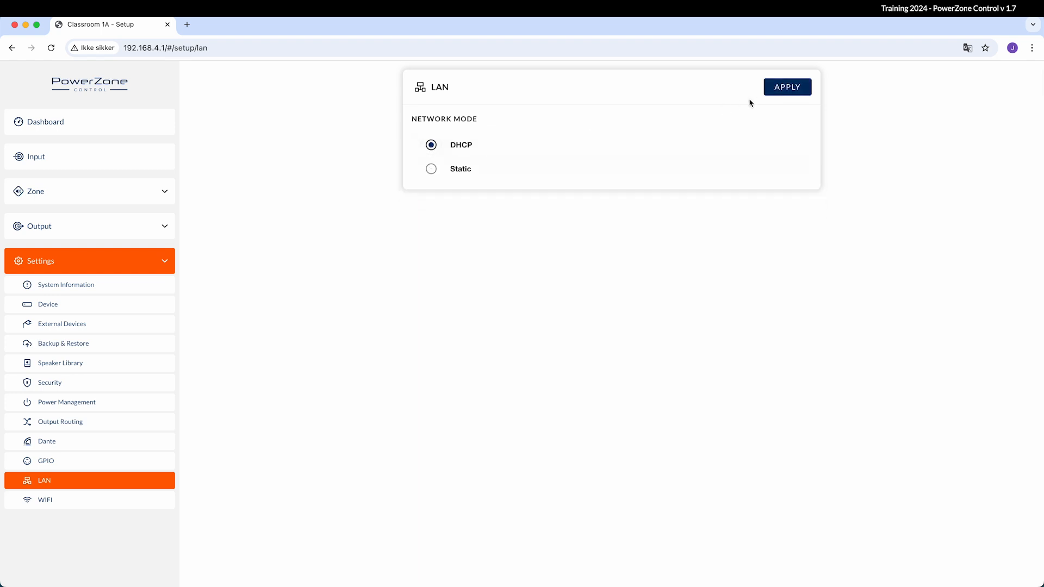
pyautogui.click(785, 96)
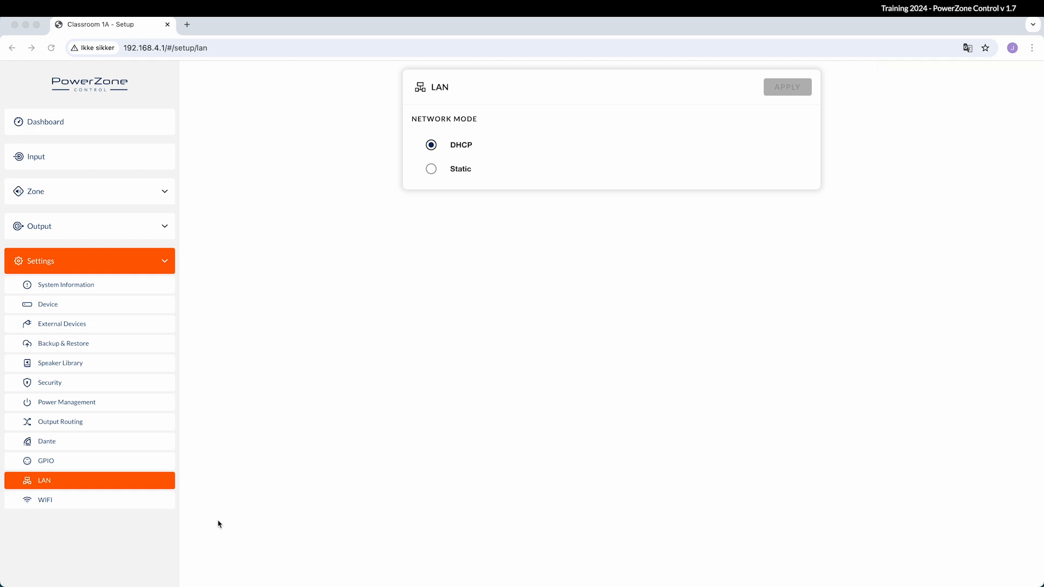
pyautogui.click(57, 503)
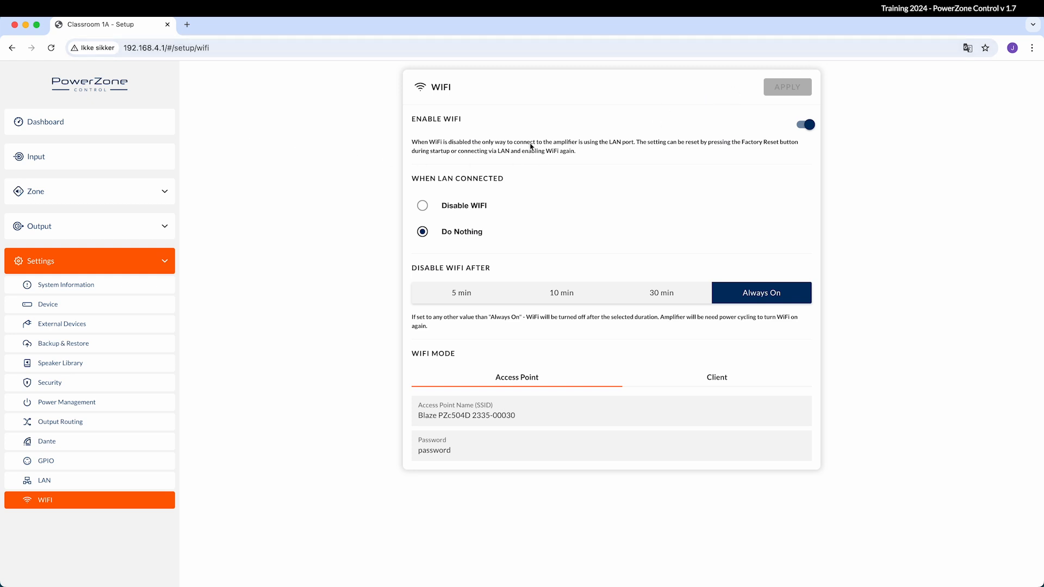
# Highlight the device's address in the page URL, then clear the highlight
pyautogui.moveTo(165, 48); pyautogui.dragTo(135, 49)
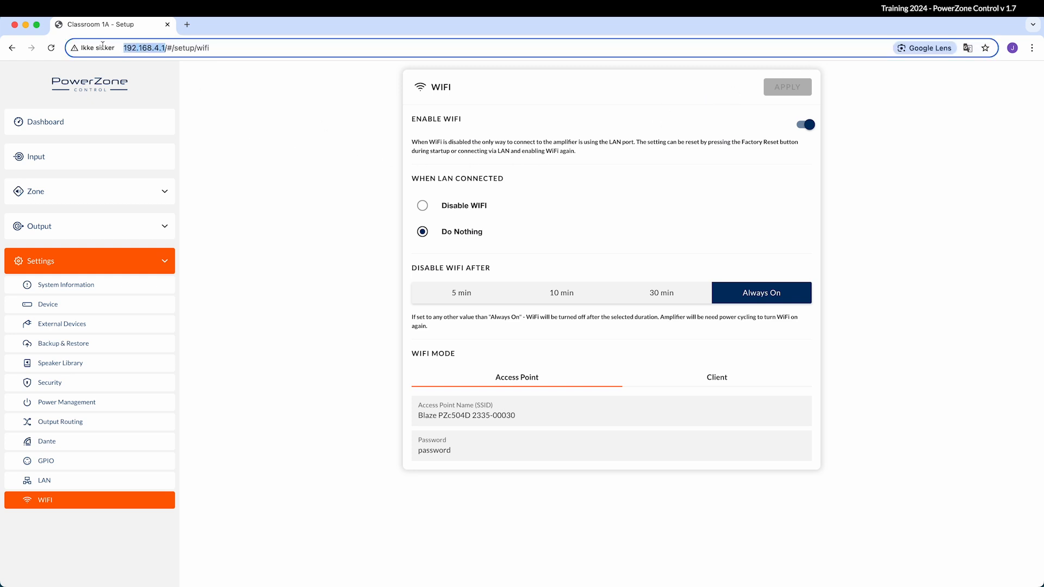
pyautogui.click(331, 143)
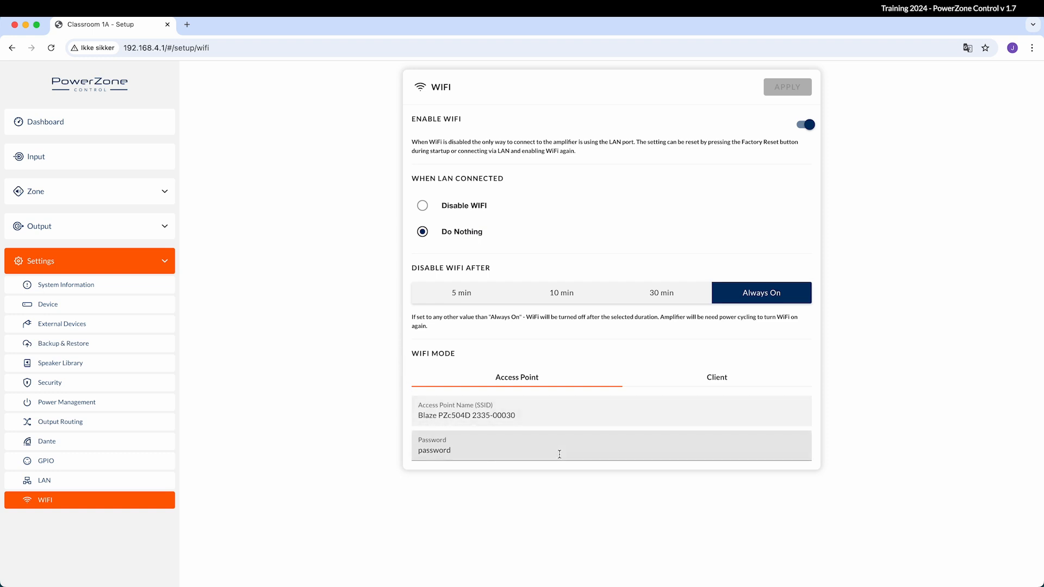
# Set Disable WiFi After to 5 min after trying 10 and 30 min
pyautogui.click(451, 295)
pyautogui.click(551, 297)
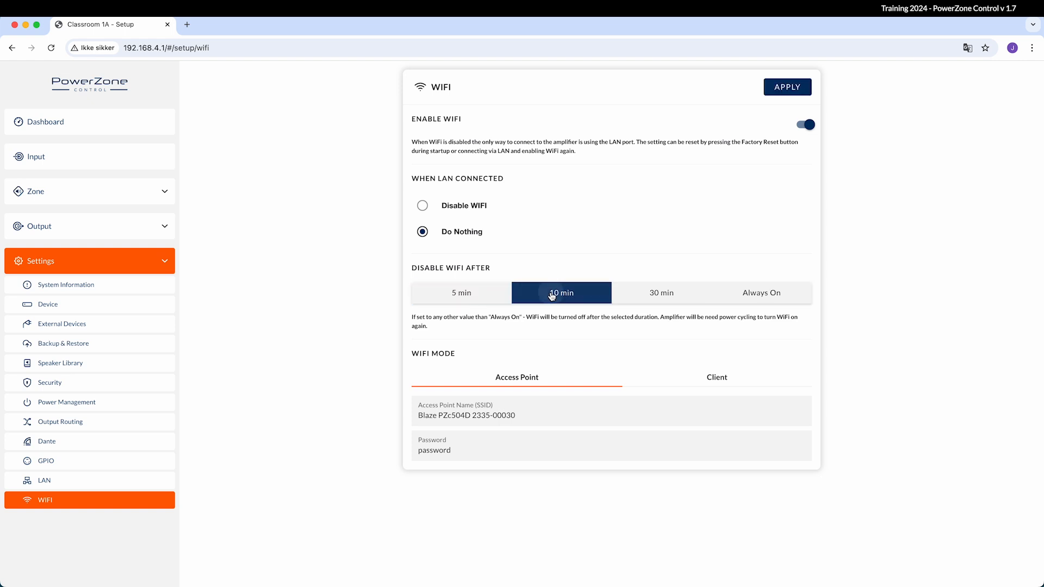
pyautogui.click(686, 294)
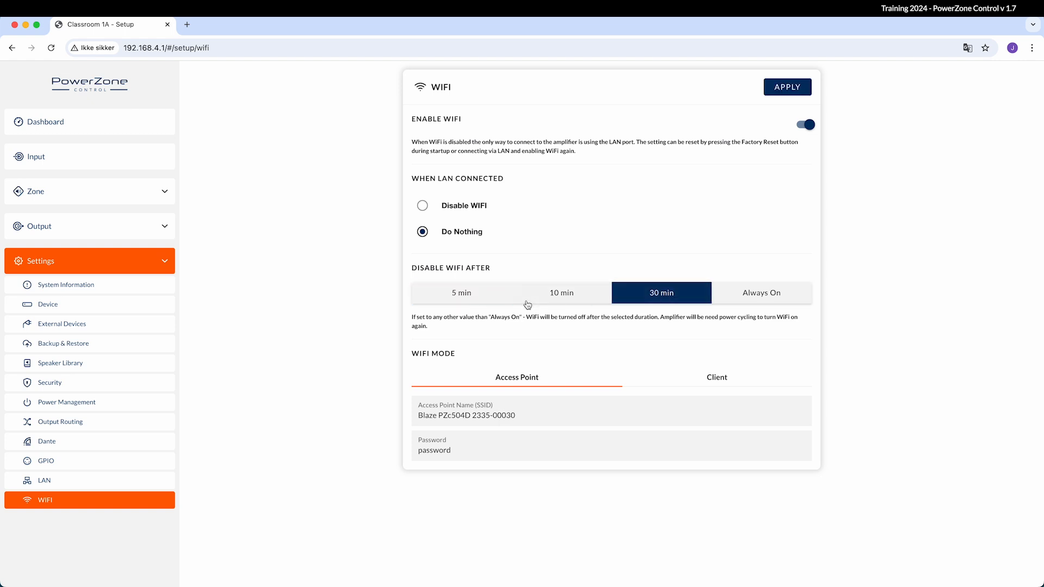
pyautogui.click(471, 296)
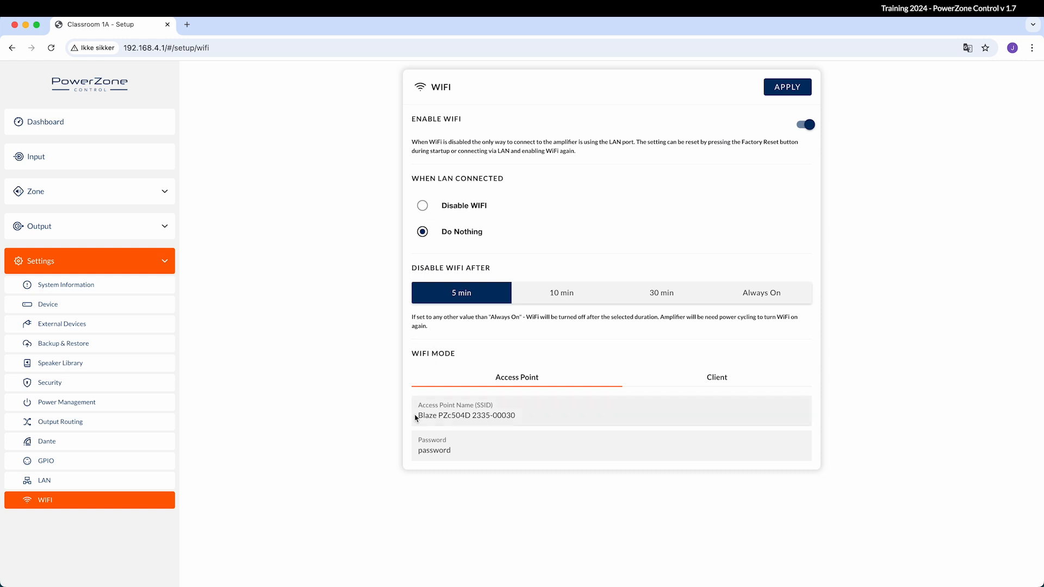
# Replace the access point password with a new password
pyautogui.click(461, 453)
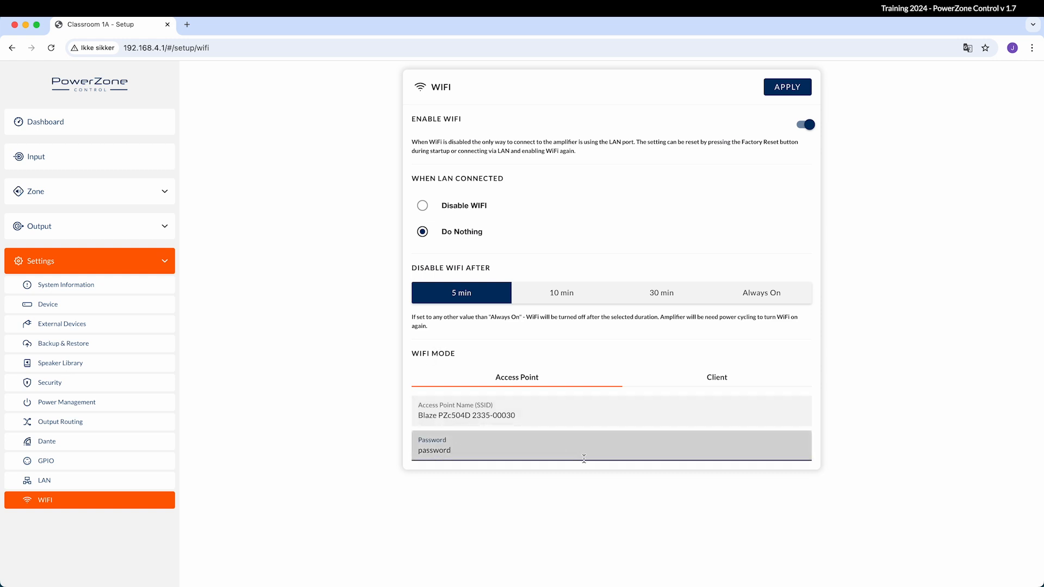
pyautogui.moveTo(612, 456); pyautogui.dragTo(374, 446)
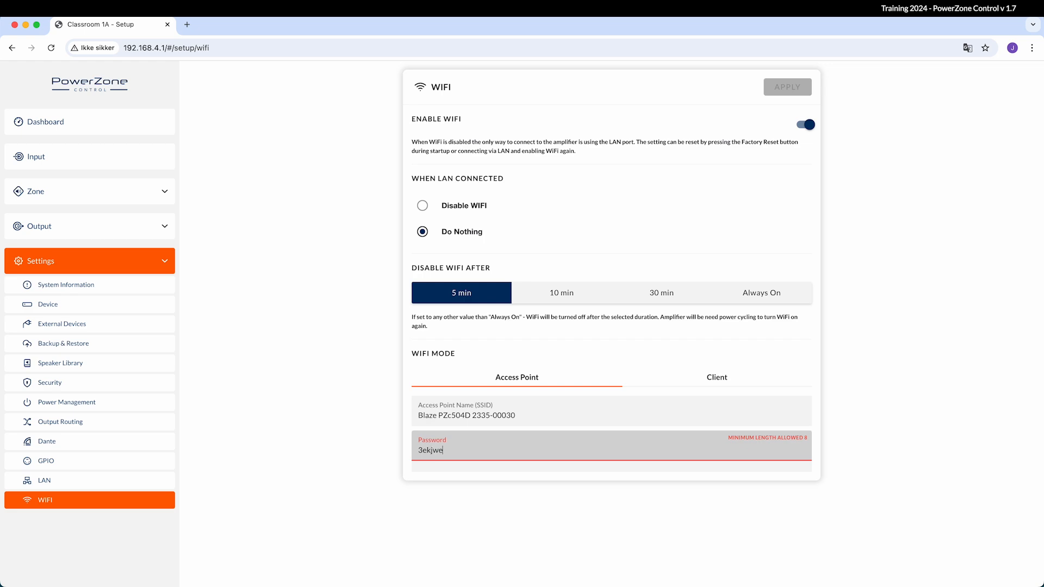
pyautogui.hotkey('ctrl', 'a')
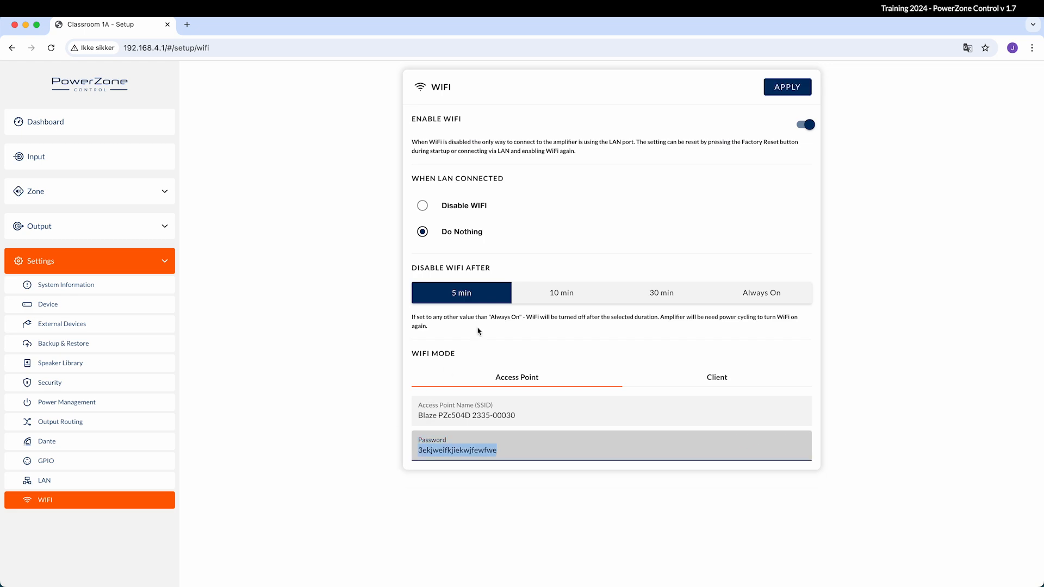